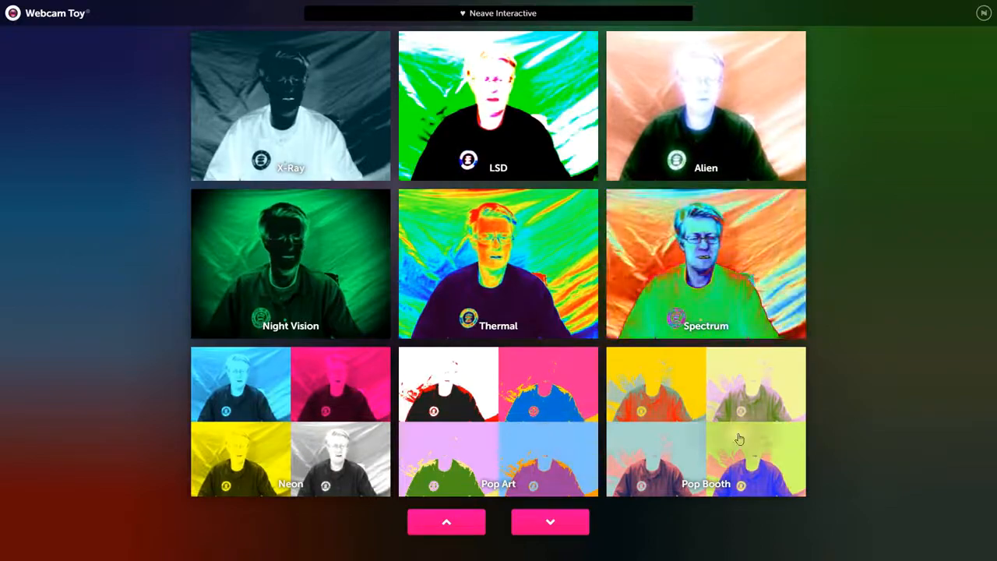
Step: Switch Webcam Toy back to the Normal effect from the mirror and kaleidoscope page
click(545, 528)
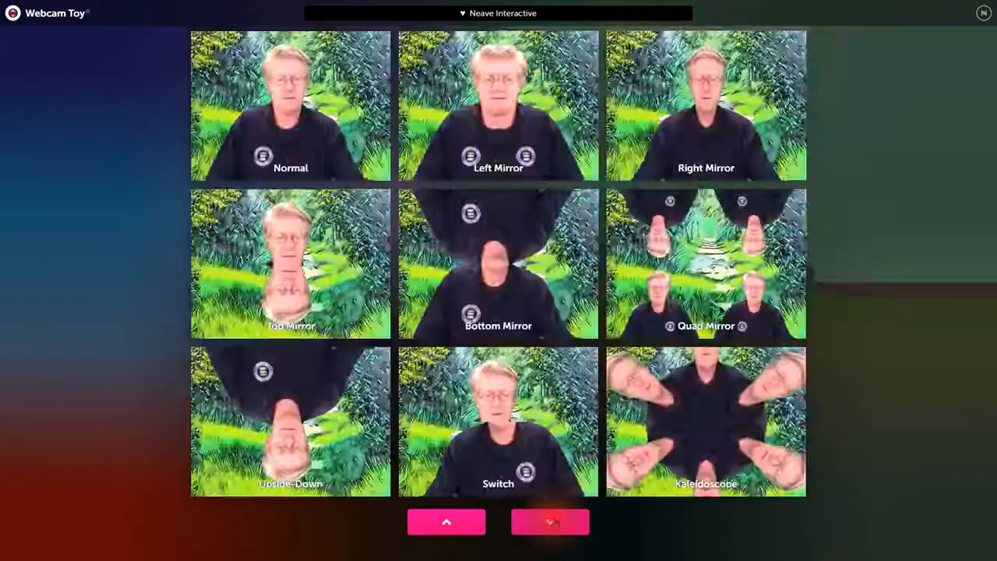
click(297, 145)
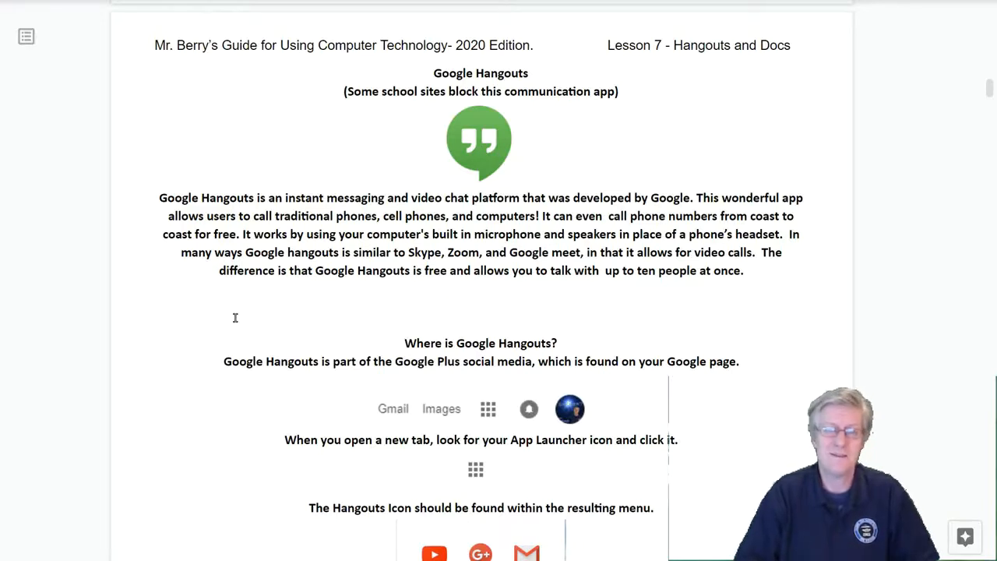
Step: Scroll the lesson document to the 'Where is Google Hangouts?' section and place the caret after it
scroll(760, 51, down, 4)
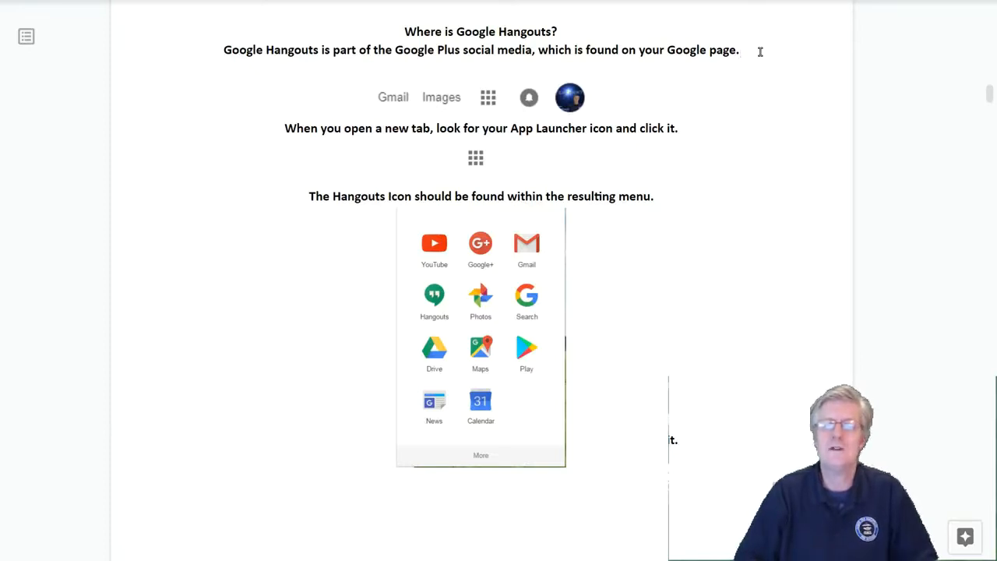
click(759, 52)
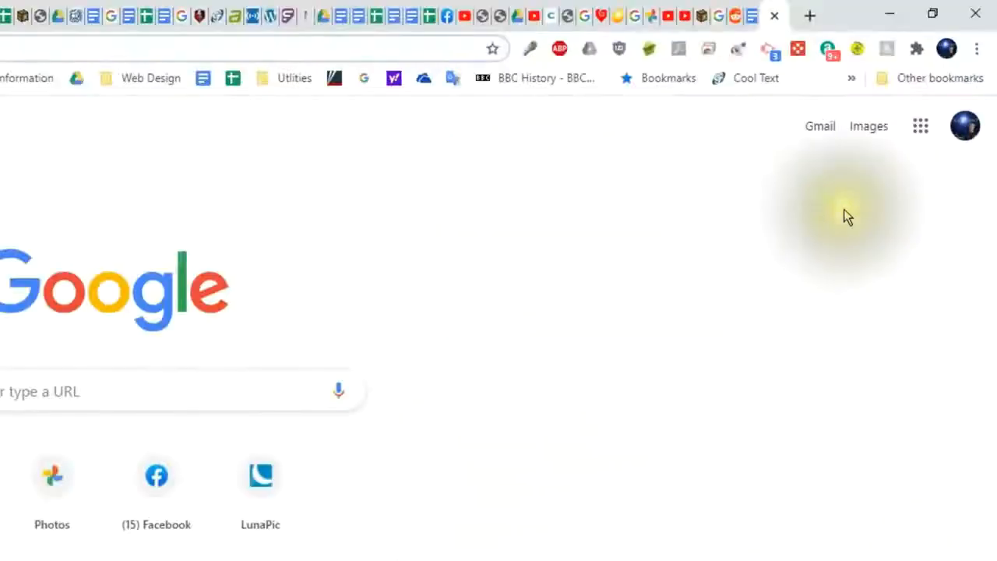
Step: Launch Hangouts from the Google apps grid on the new tab page
click(920, 127)
click(929, 204)
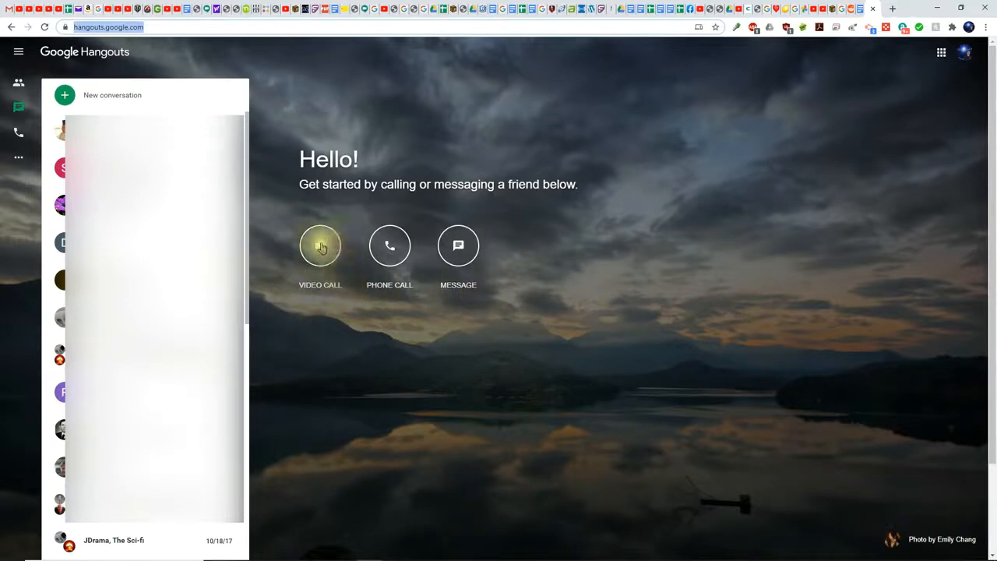
Step: Start a video call, invite a contact picked from the name suggestions, then hang up
click(320, 247)
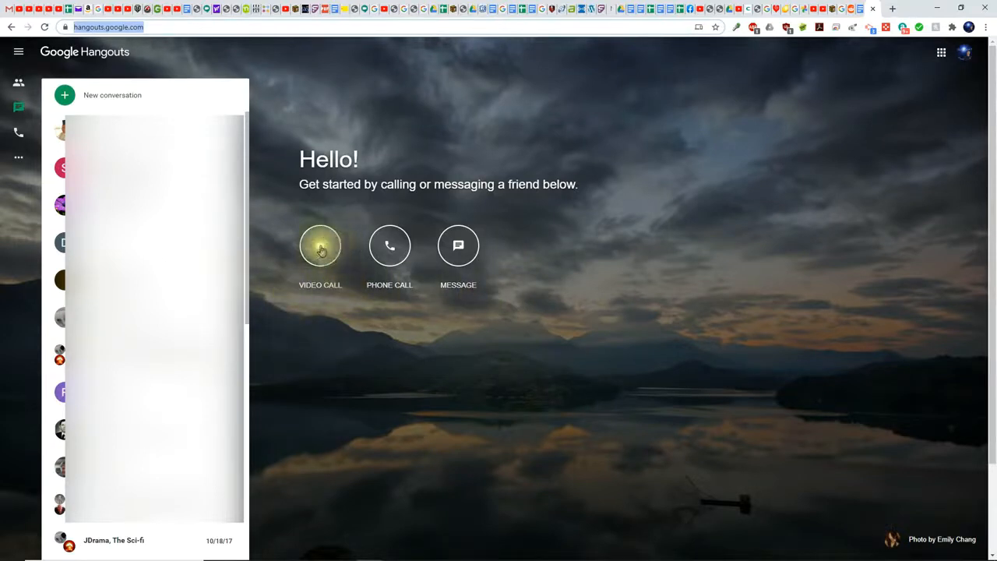
click(320, 248)
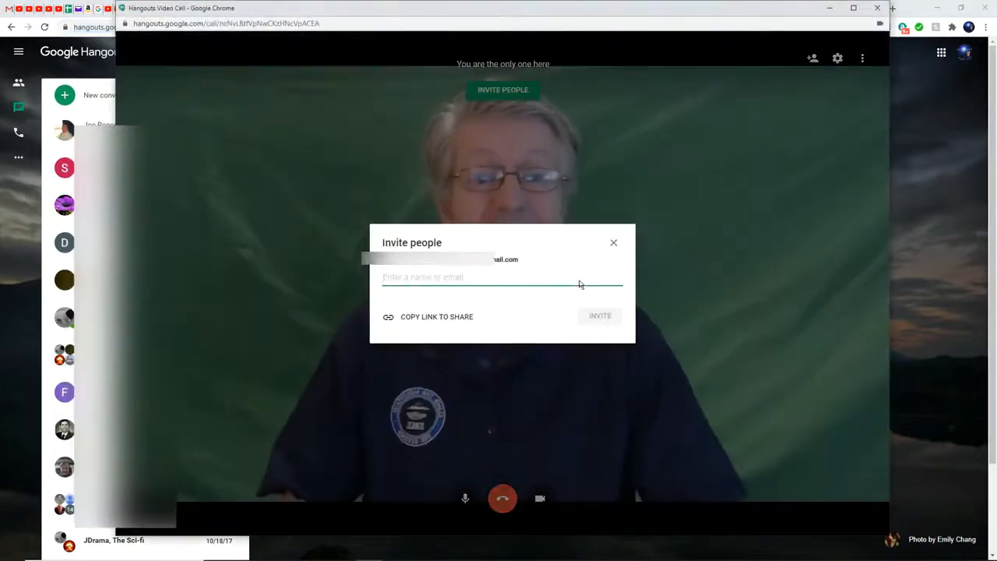
text(joe)
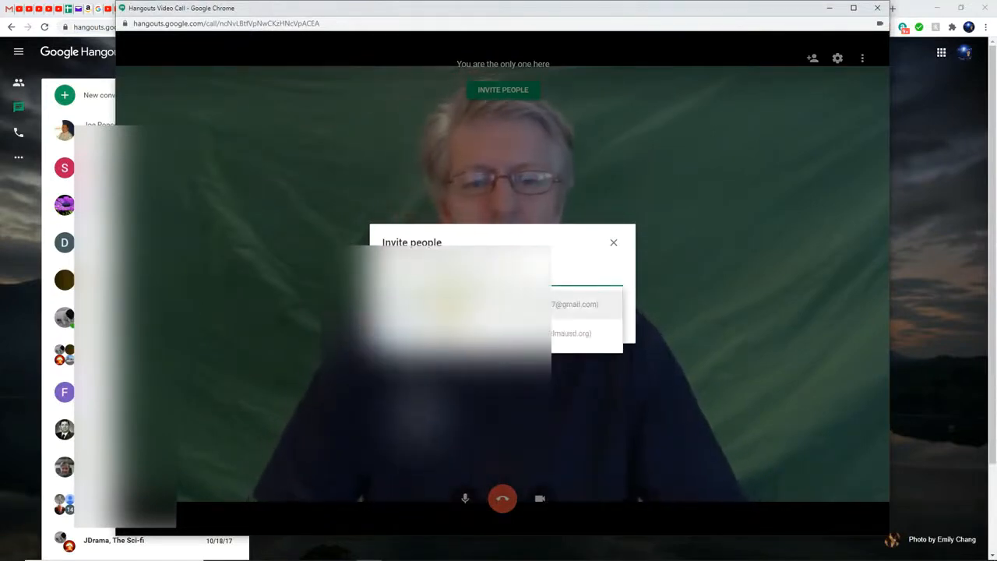
click(576, 304)
click(595, 330)
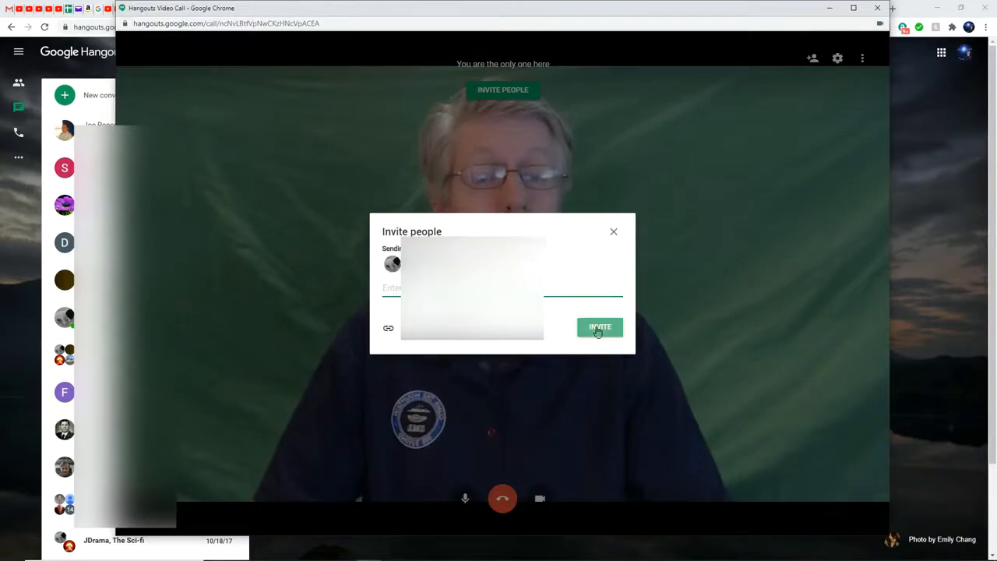
click(598, 330)
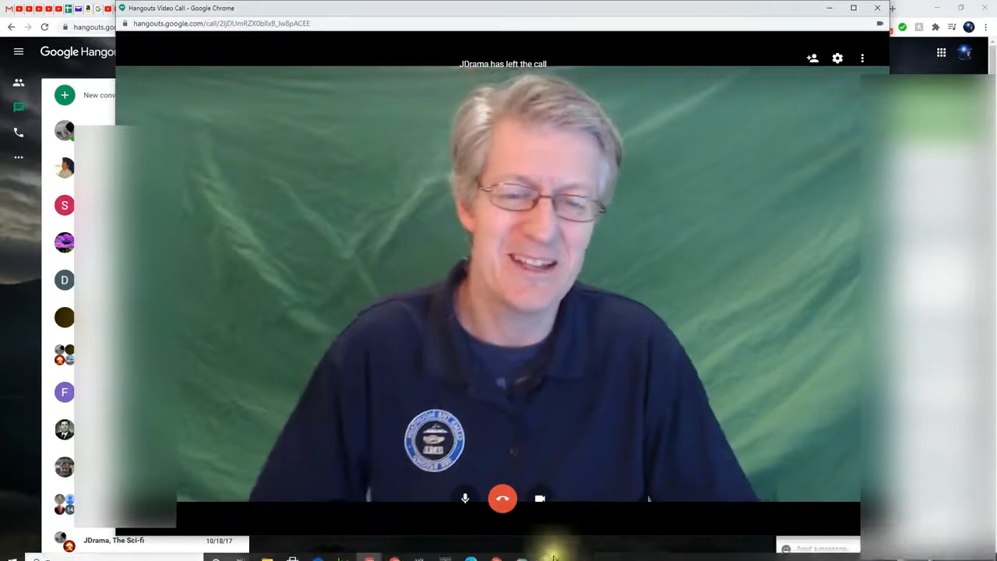
click(503, 500)
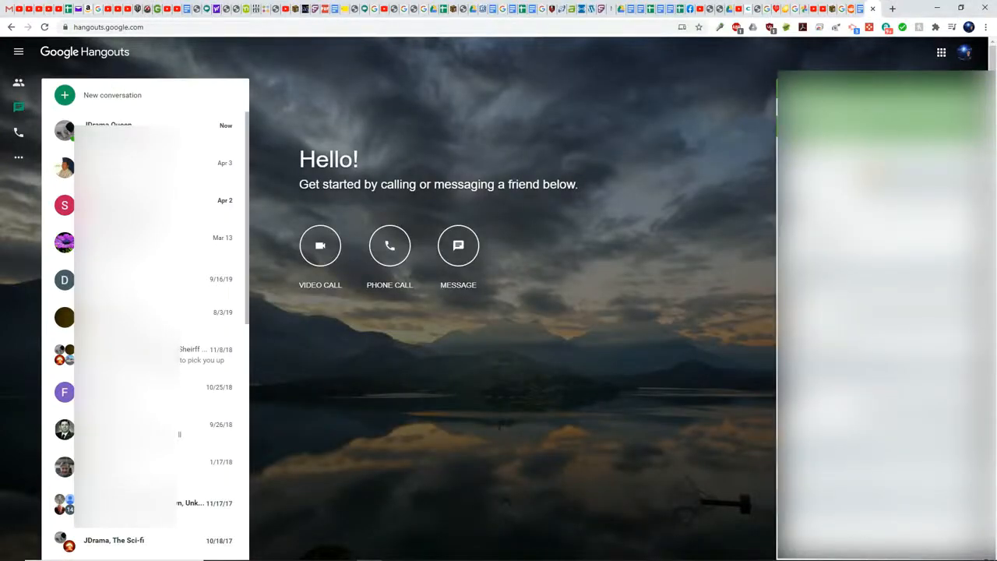
Step: Dial a phone number from a new Hangouts phone conversation, fixing a typo, then hang up
click(391, 247)
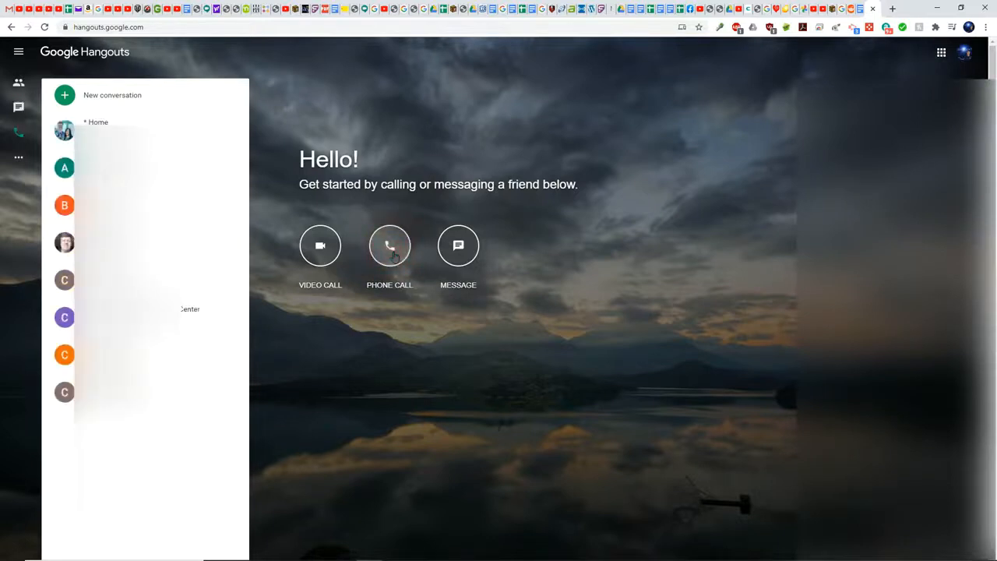
click(122, 98)
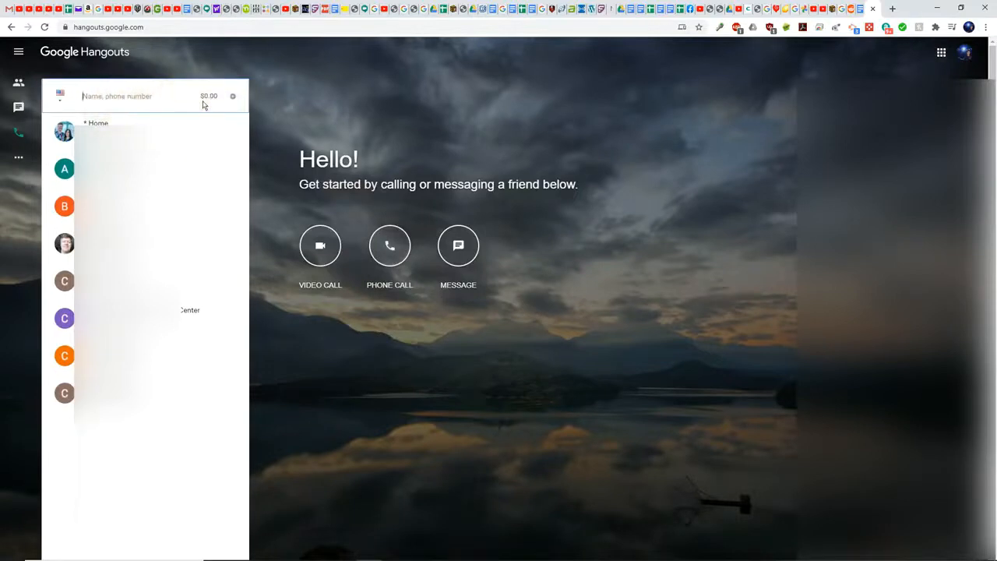
text(555-5432)
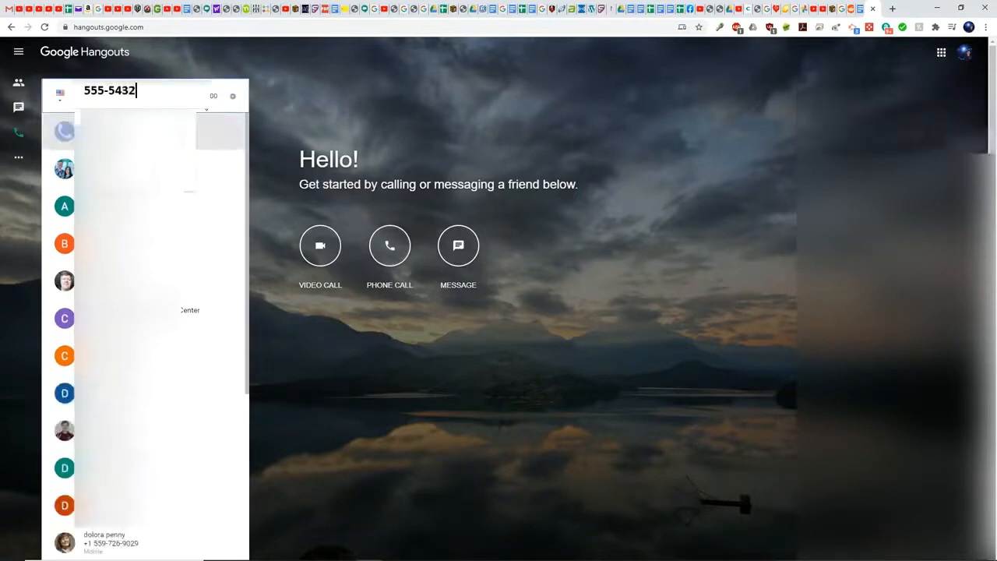
key(BackSpace)
text(-3210)
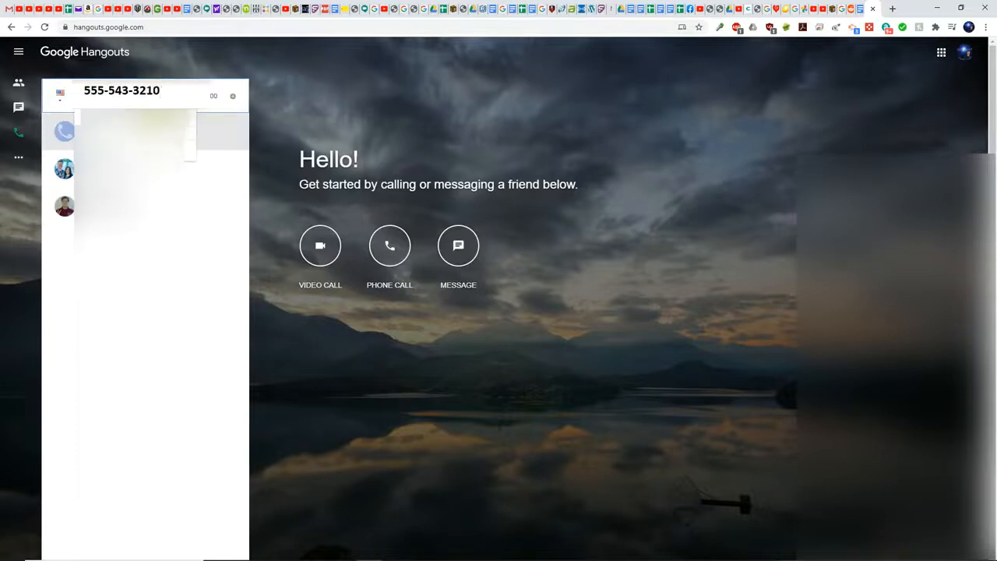
key(Return)
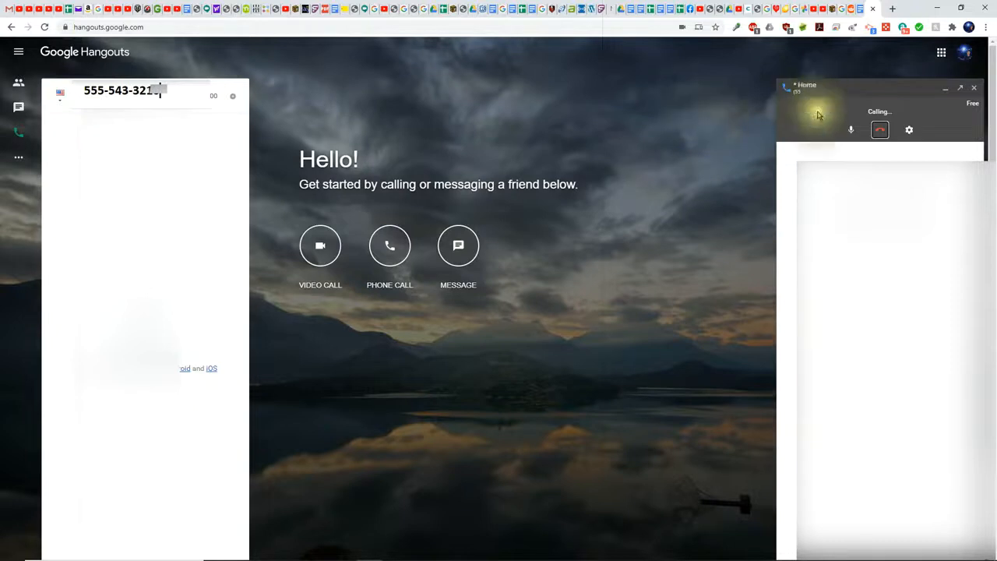
click(879, 130)
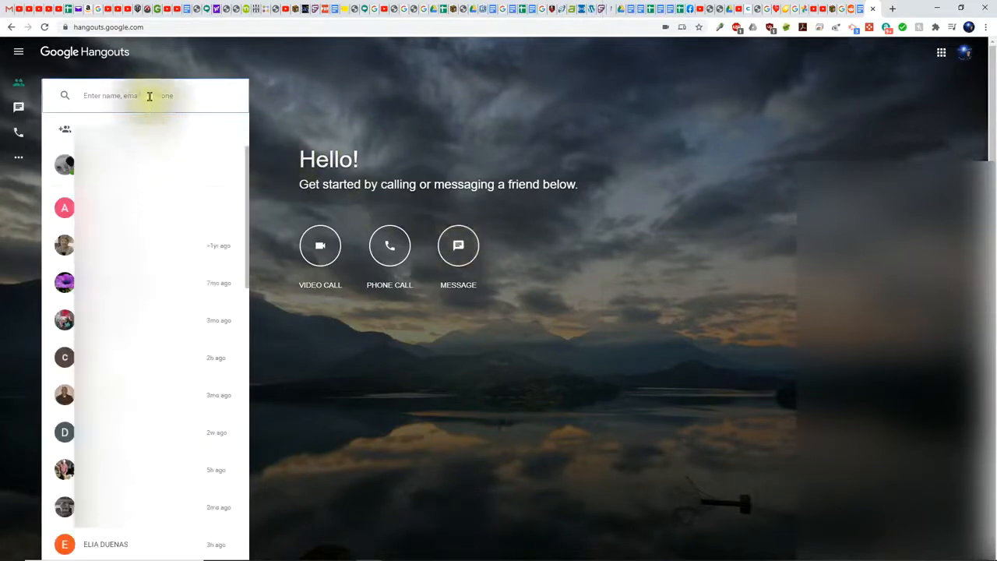
click(140, 96)
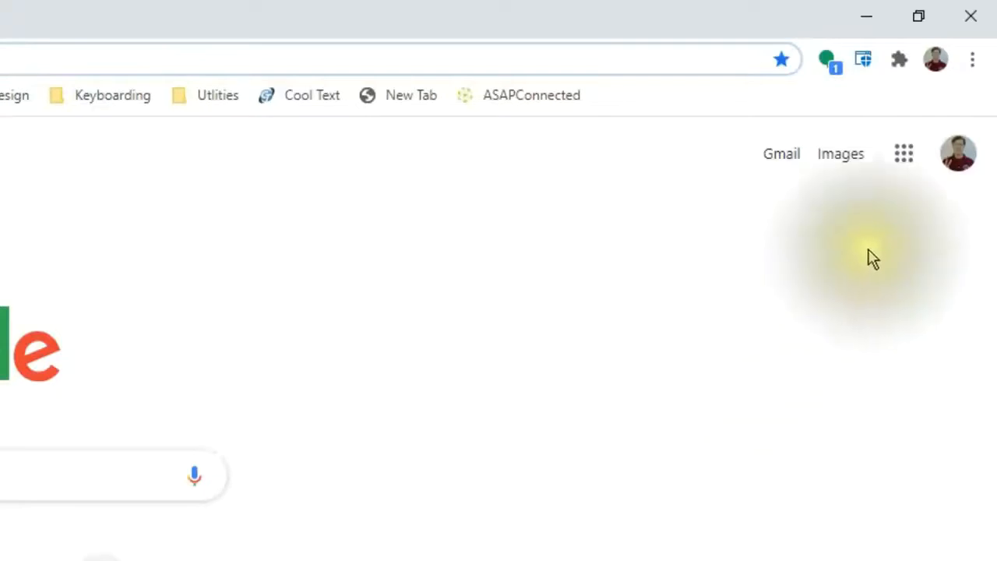
Step: Launch Google Drive from the Google apps grid on the new tab page
click(901, 162)
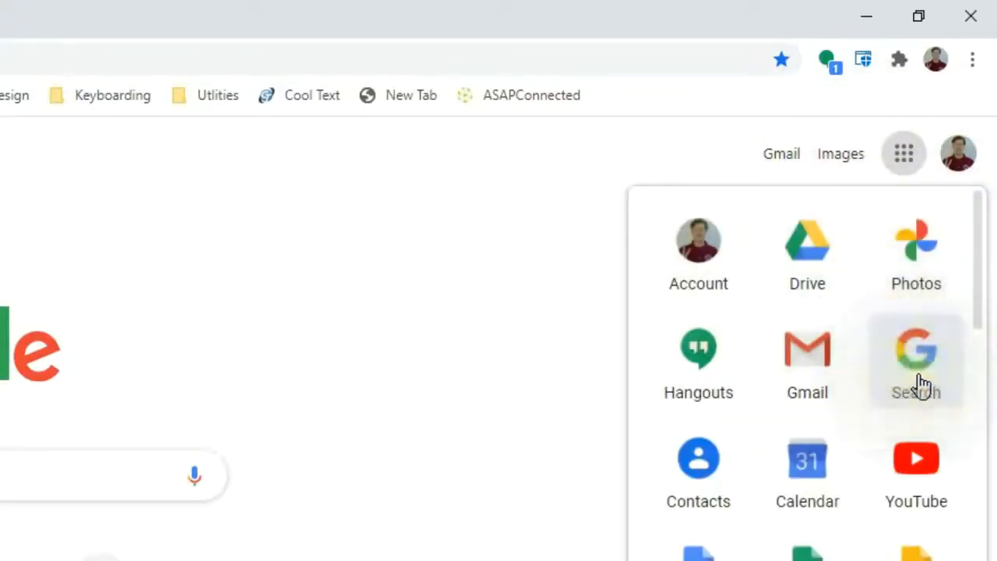
click(807, 270)
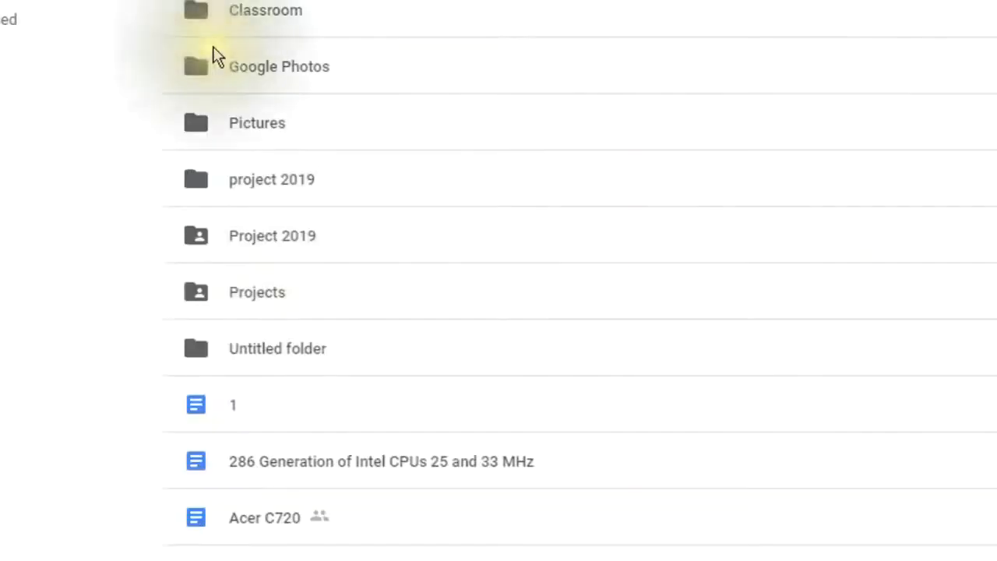
Step: Open the Projects folder in My Drive and bring up the New menu
click(250, 302)
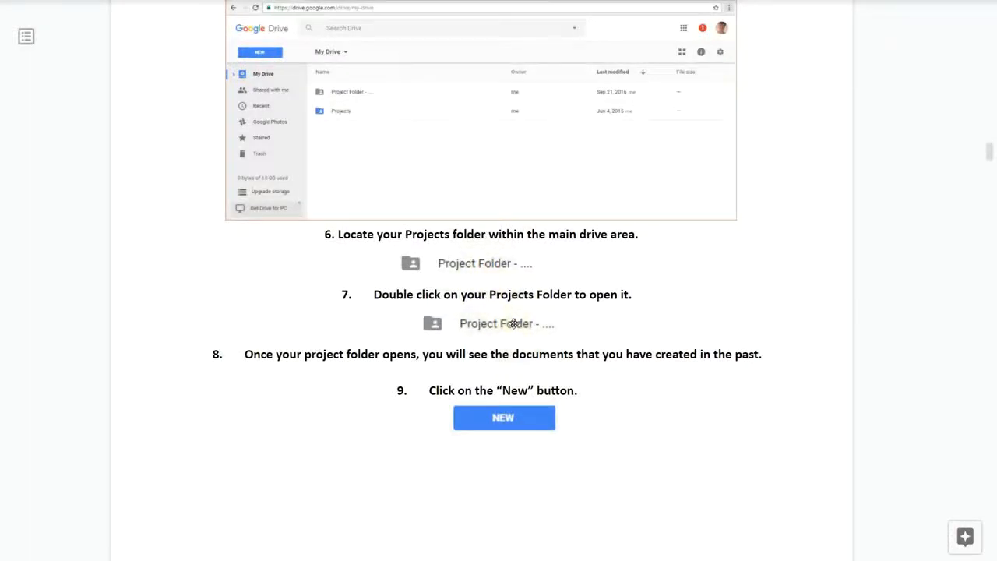
double_click(254, 293)
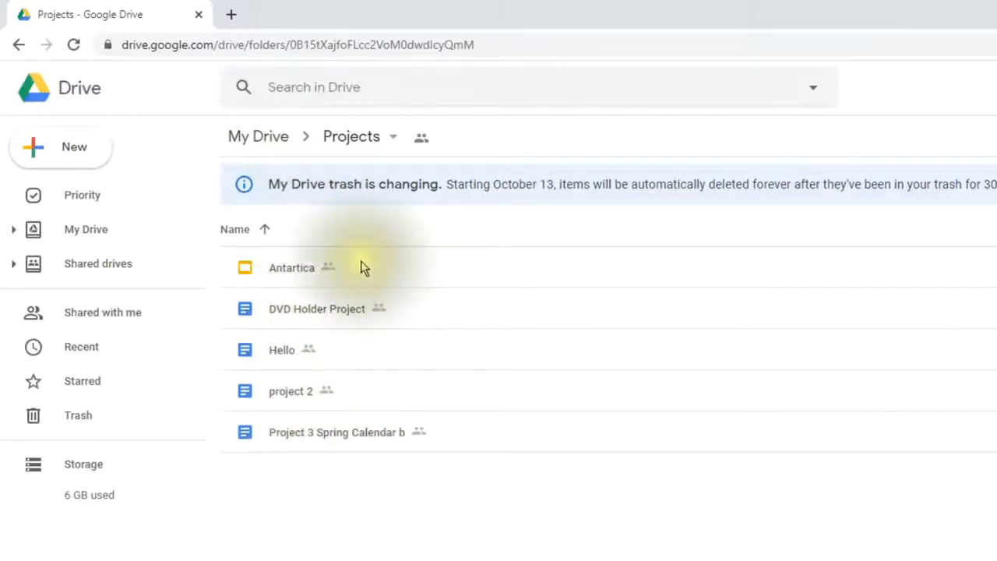
click(67, 149)
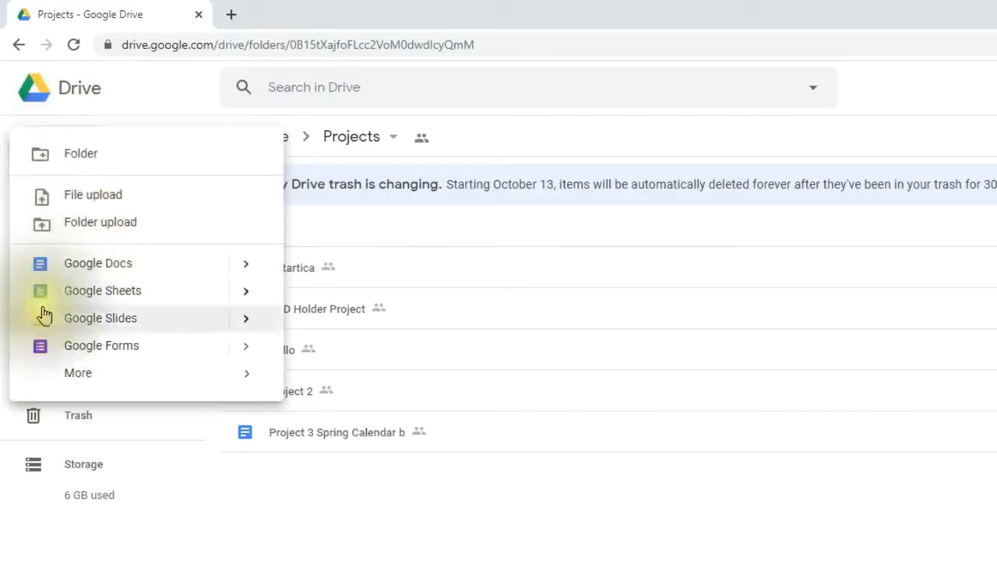
Step: Create a Google Doc with the folder's sharing and title it 'Product Label Project 7'
click(75, 268)
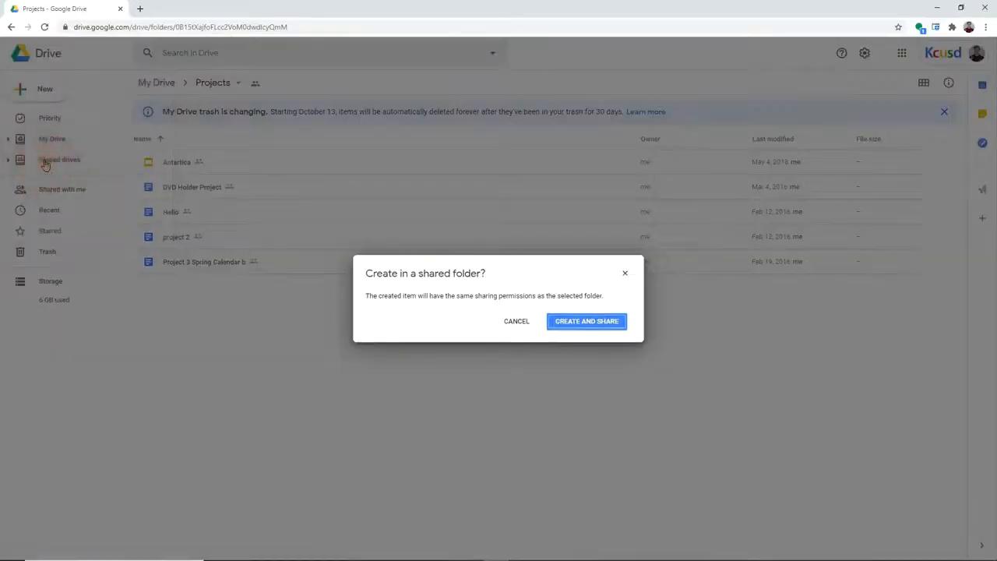
click(571, 324)
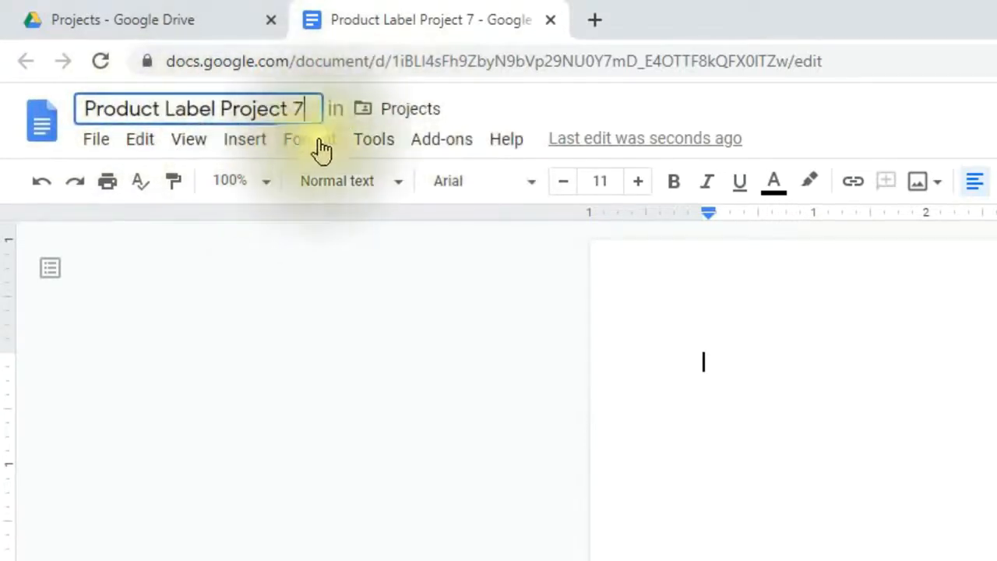
key(Return)
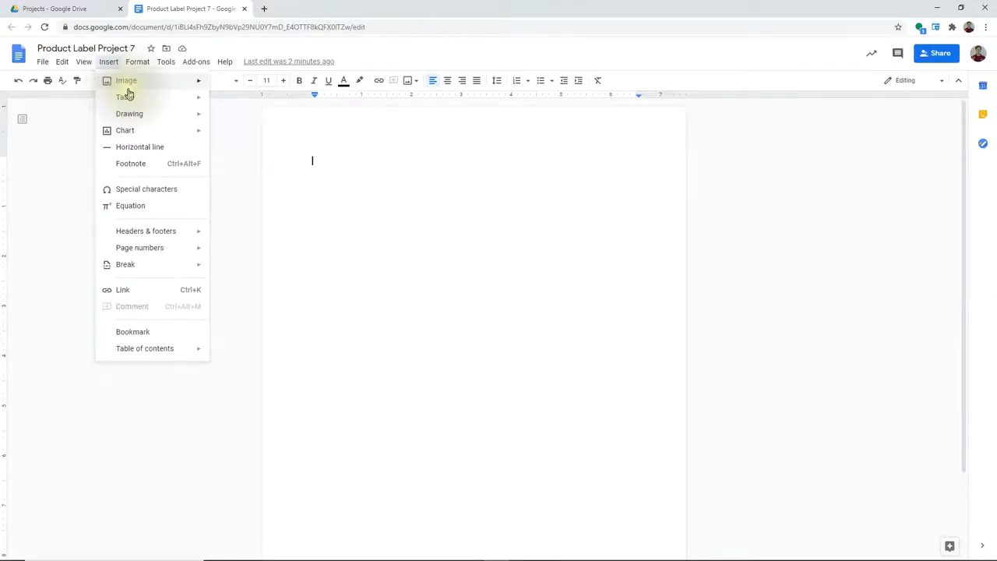
Step: Insert a 1 x 1 table from the Insert > Table grid
mouse_move(132, 101)
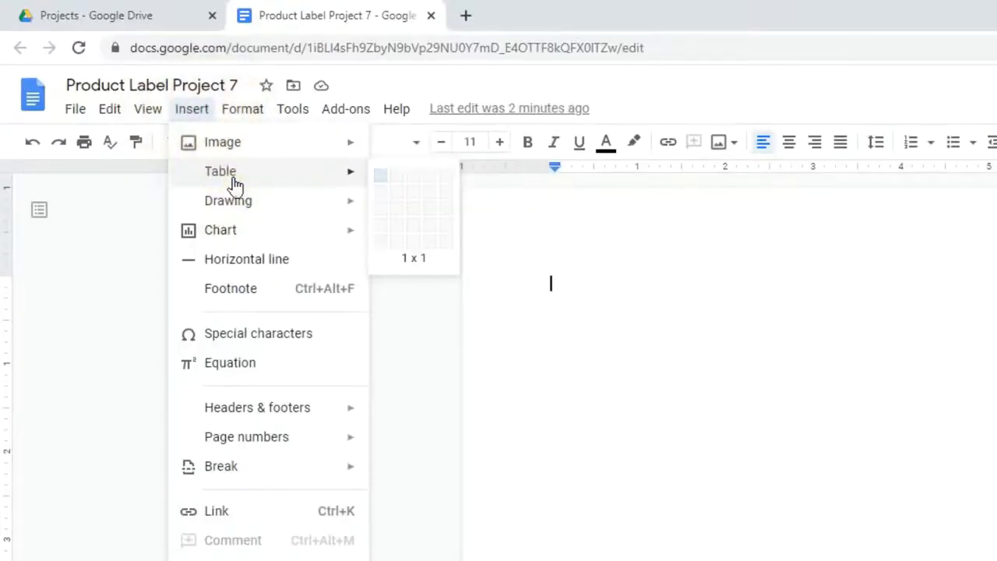
click(379, 181)
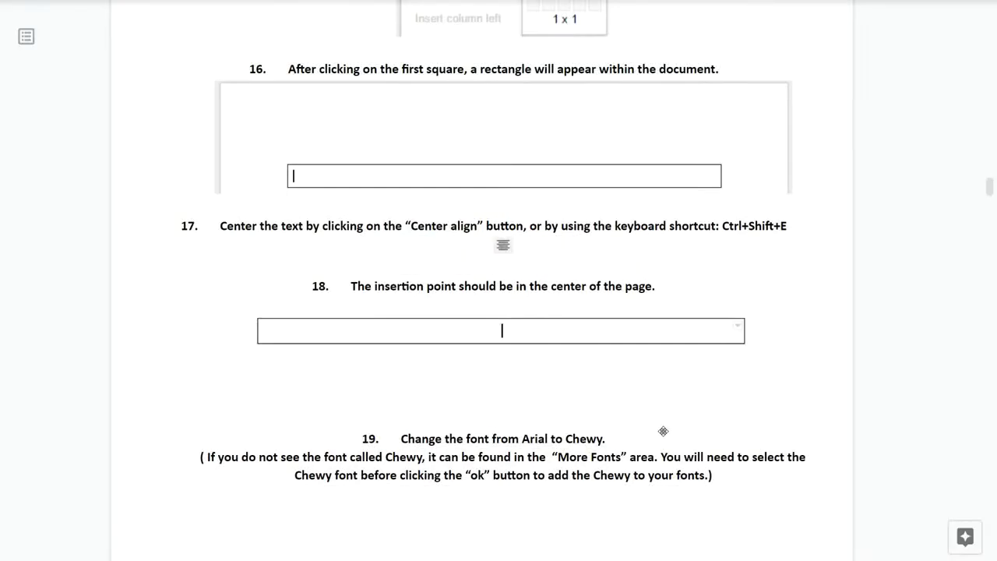
Step: Read guide steps 17–19 on centering and Chewy, then open the Docs font list
scroll(662, 432, down, 1)
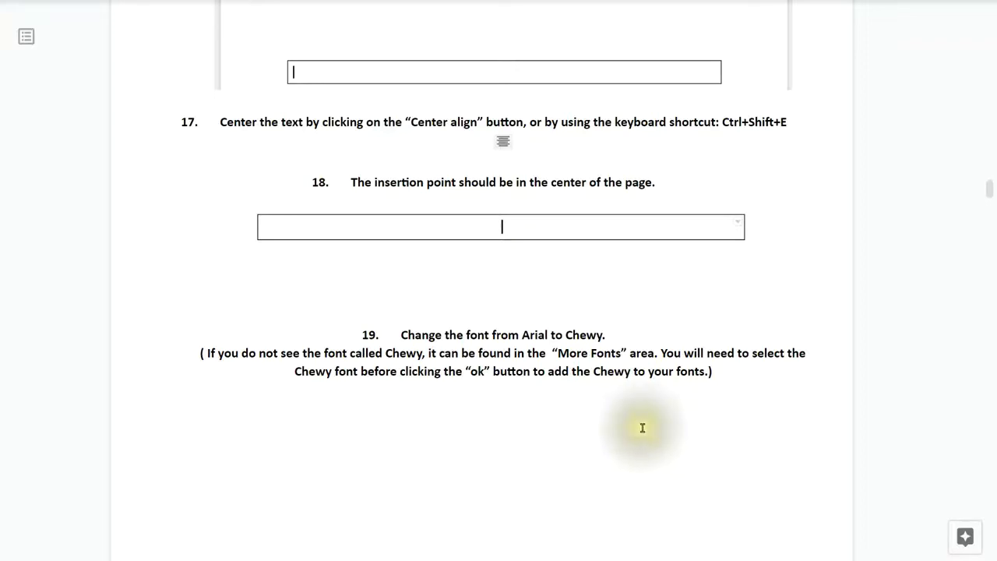
scroll(642, 427, down, 2)
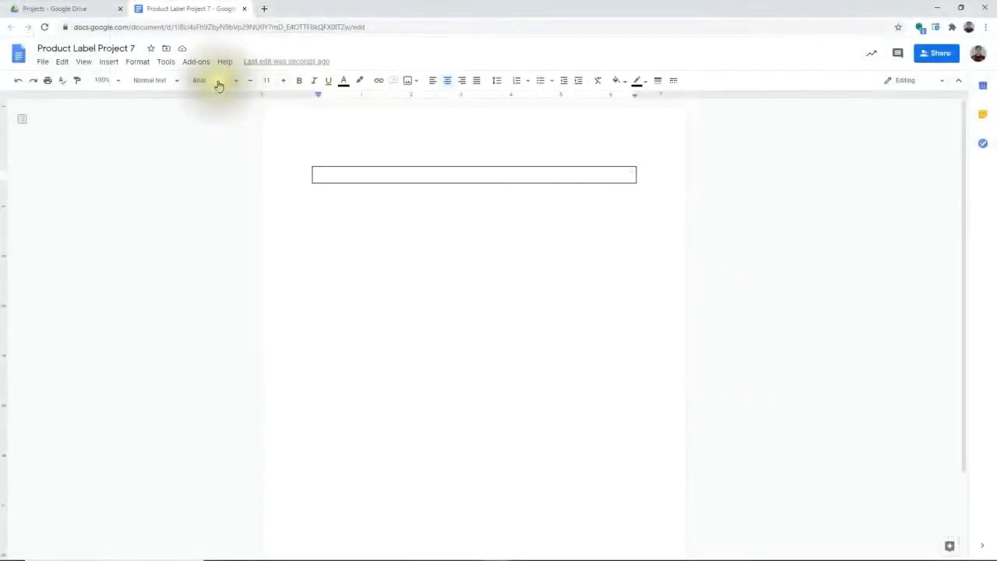
click(218, 83)
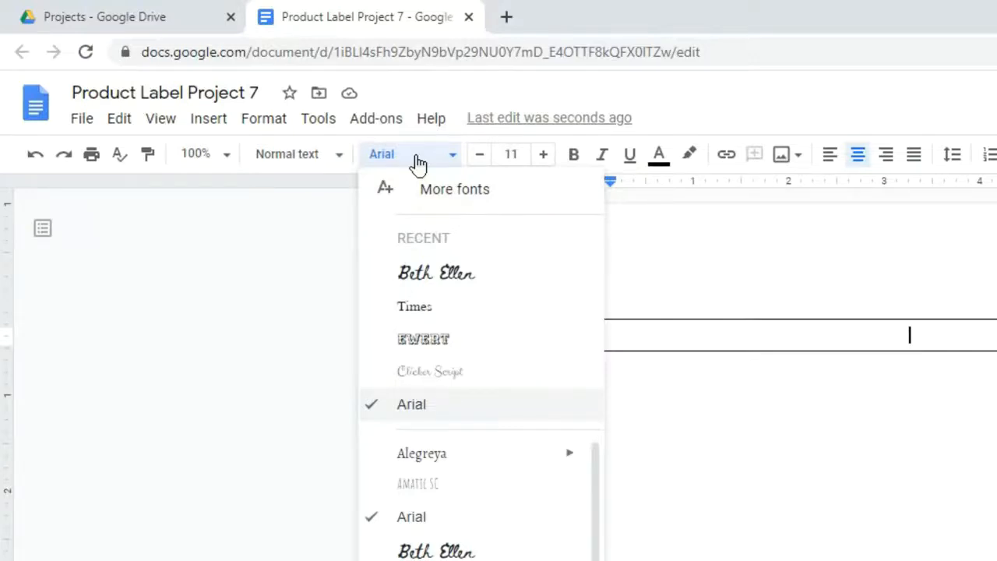
Step: Add Chewy from the font library to My fonts and apply it to the table cell
click(419, 161)
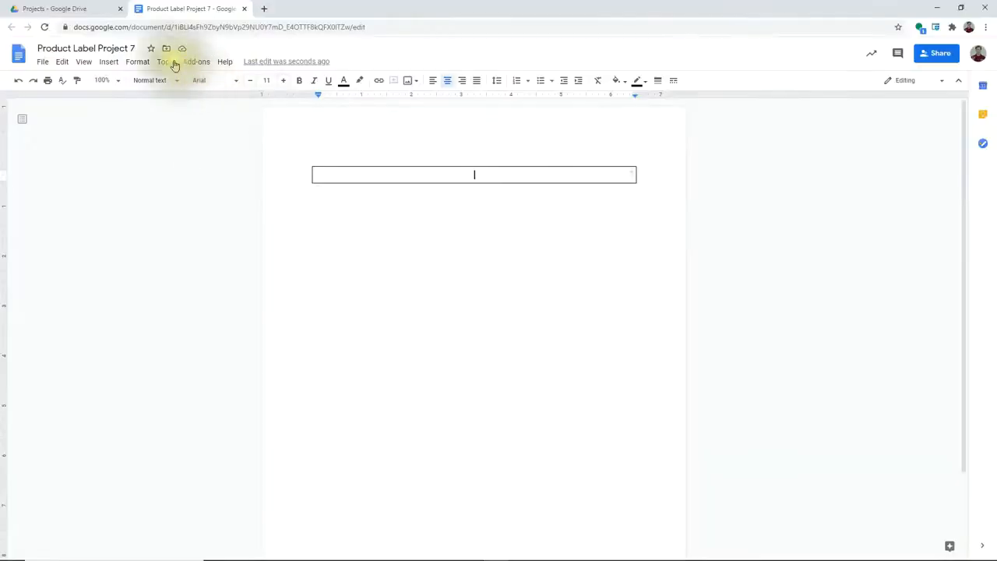
click(204, 80)
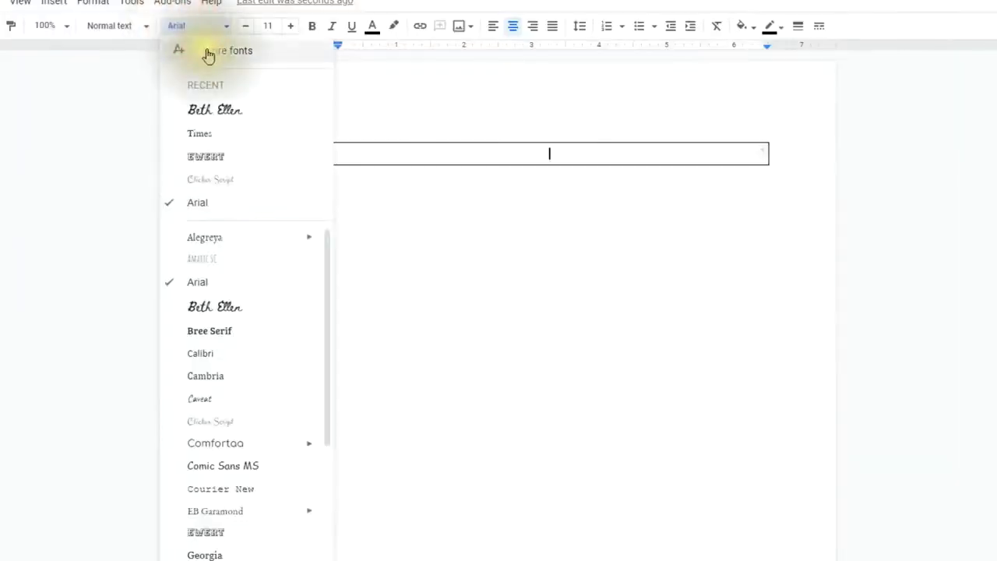
click(209, 51)
click(350, 158)
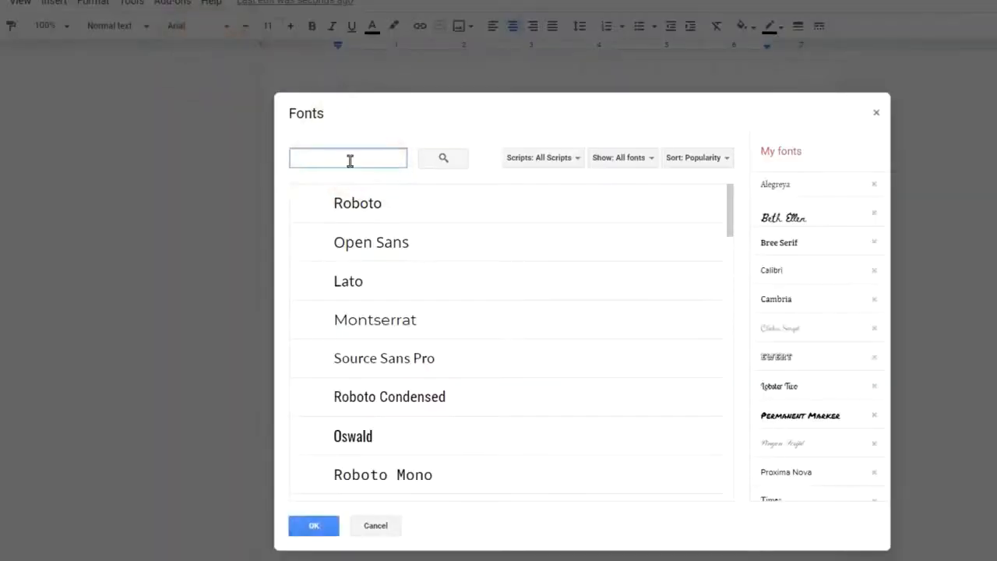
text(Chew)
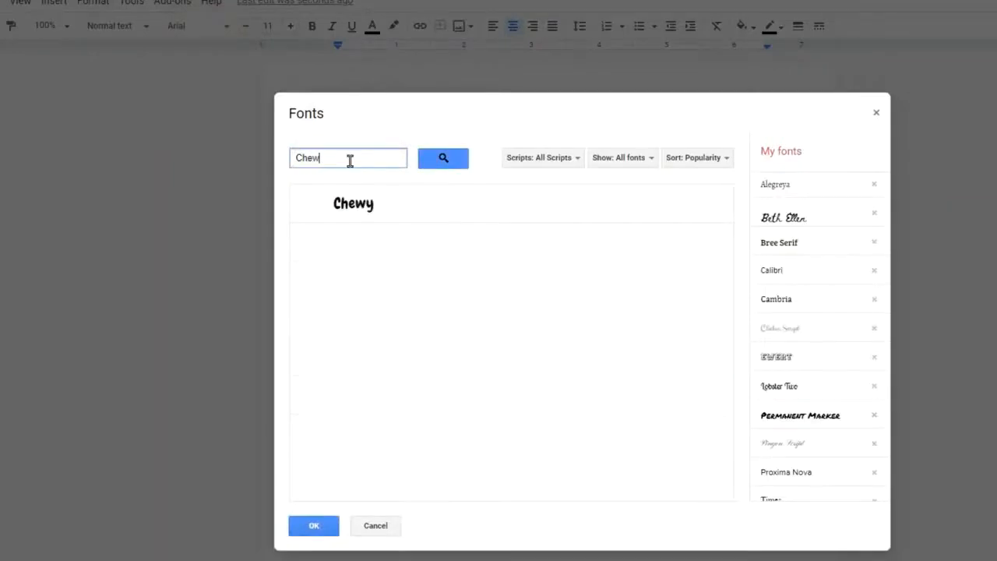
text(y)
click(370, 204)
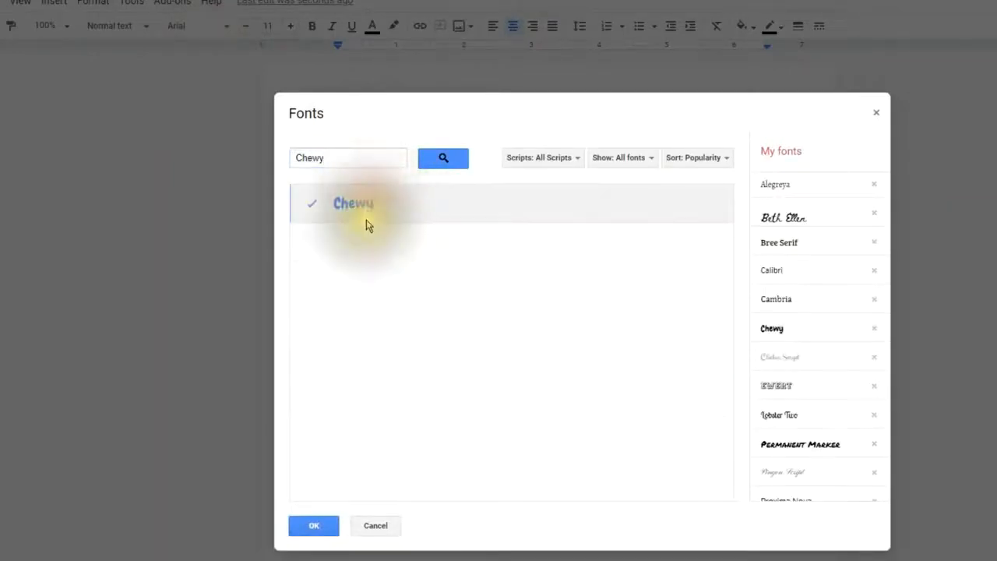
click(327, 534)
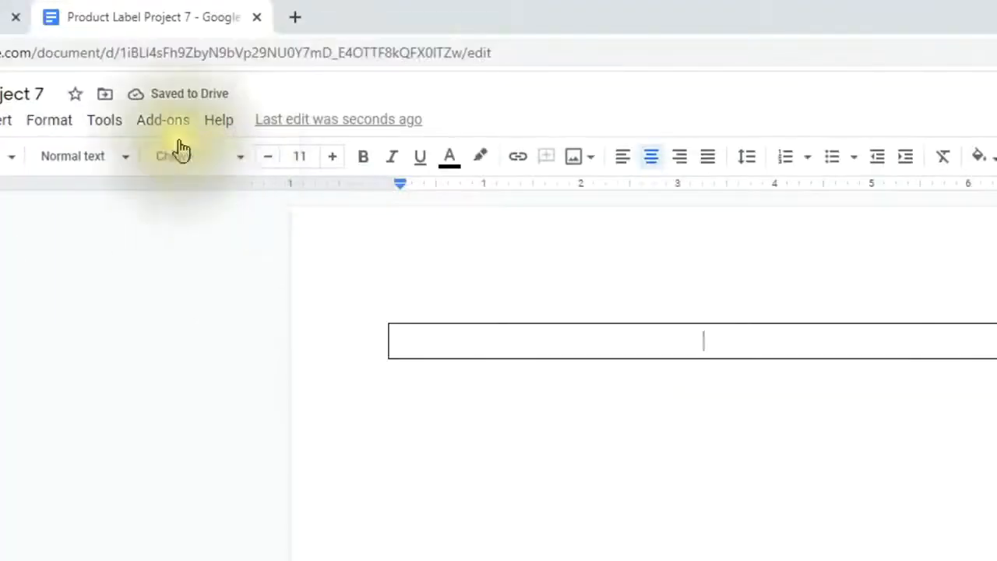
Step: Change the table cell's font size from 11 to 36
click(314, 156)
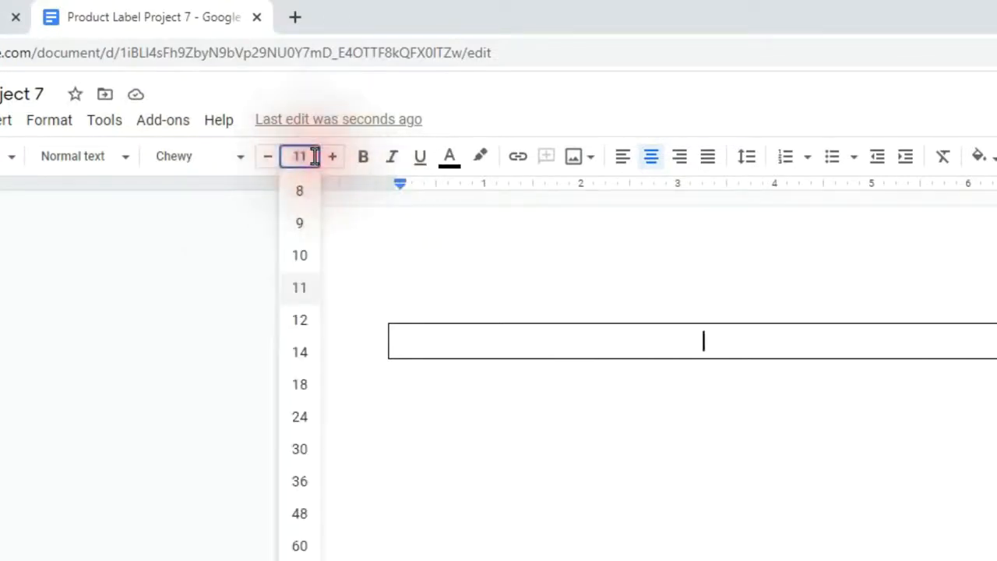
click(306, 488)
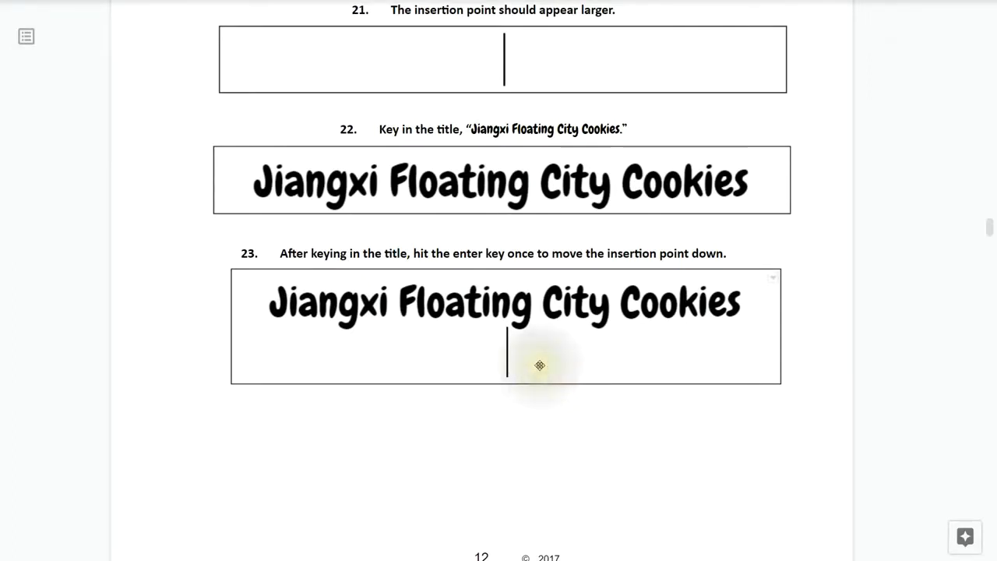
Step: Read ahead to guide steps 24–26, then put the cursor on the line below the title
scroll(539, 363, down, 1)
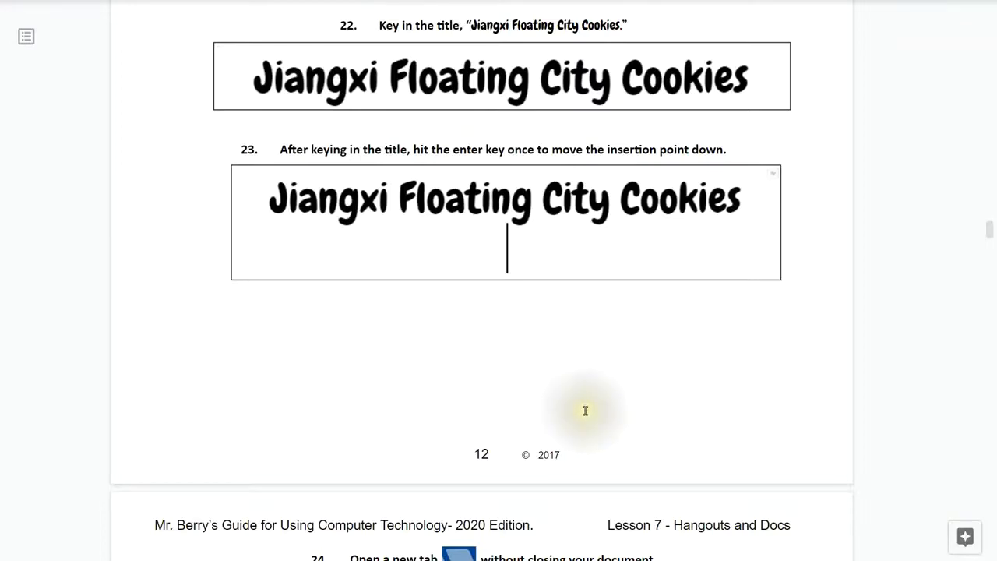
scroll(584, 410, down, 4)
scroll(585, 411, down, 2)
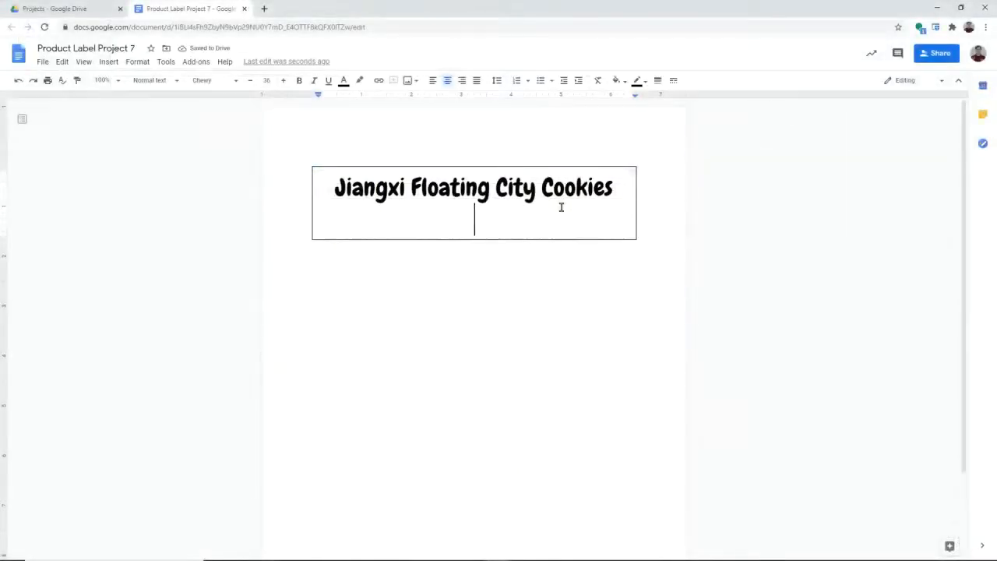
click(550, 209)
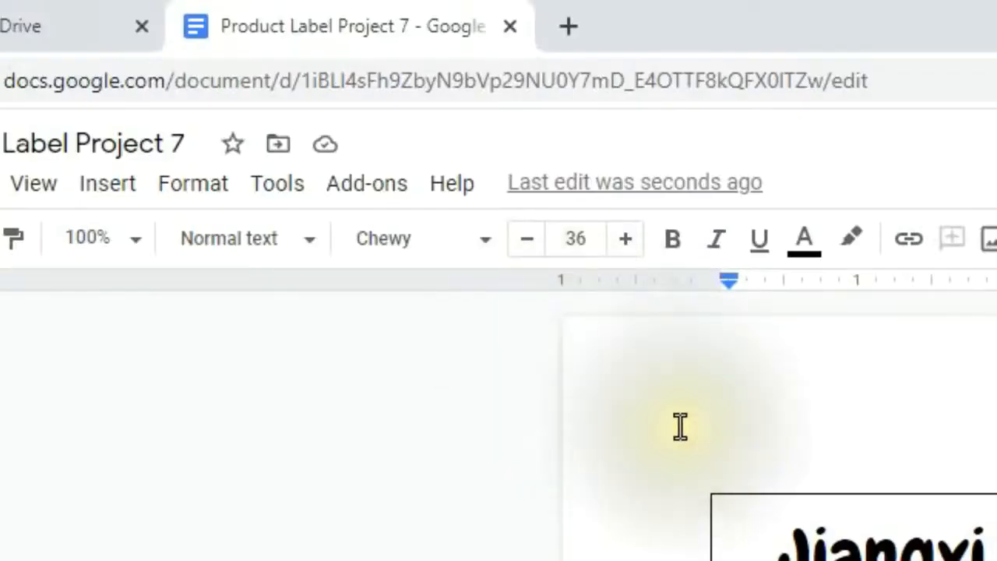
Step: Open a new Chrome tab and search Google for 'Jiangxi Floating City'
click(566, 31)
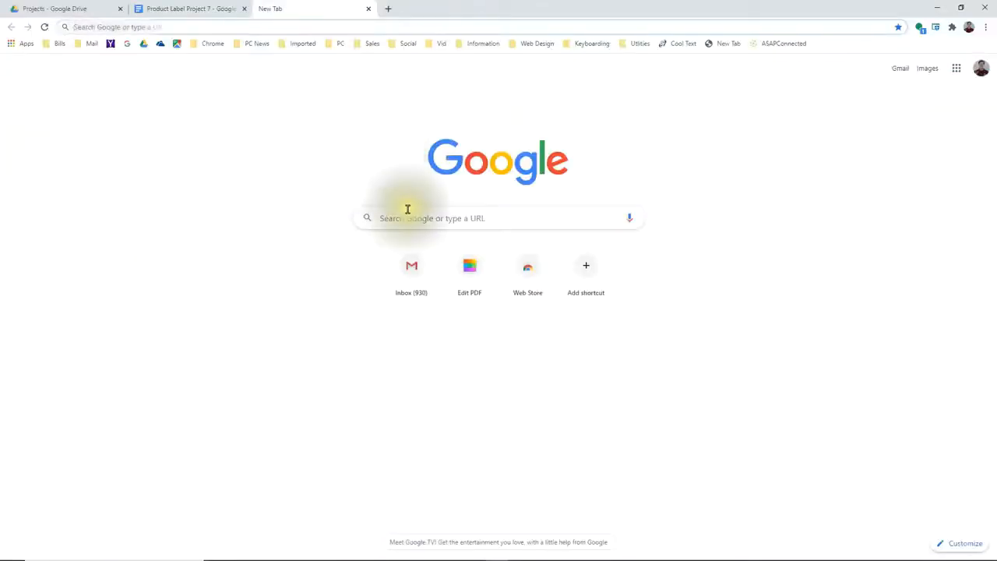
click(410, 217)
text(Jiangxi Floating City)
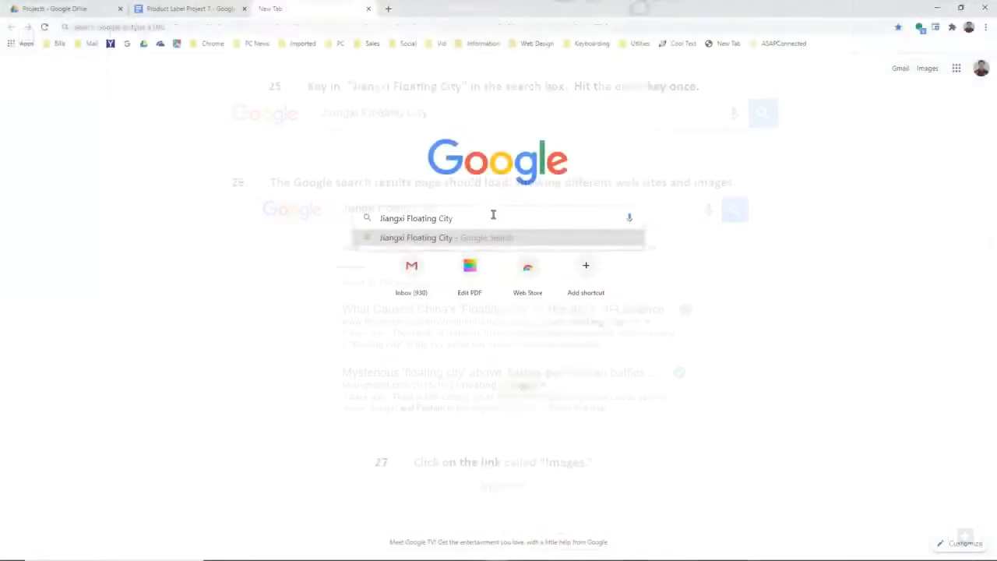
key(Return)
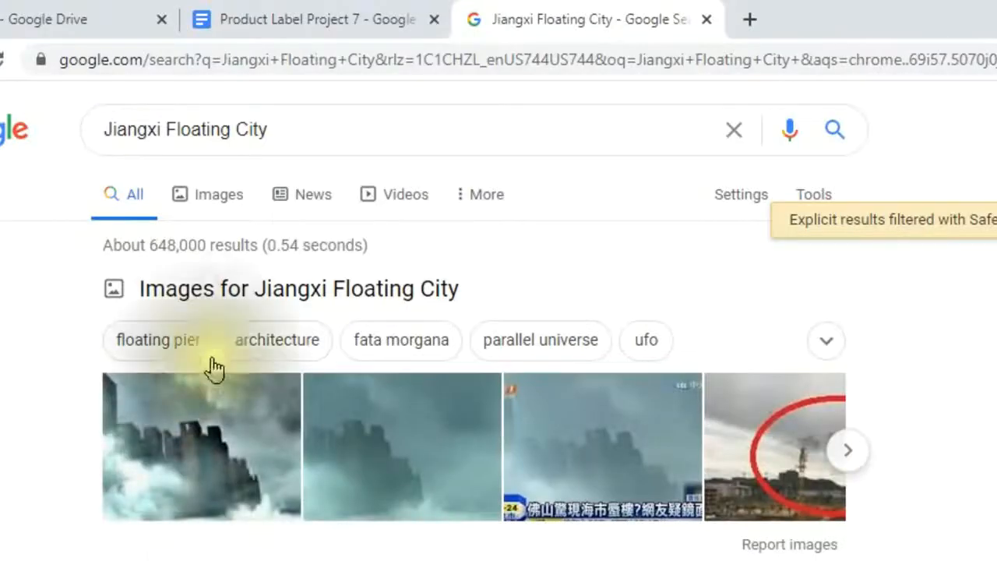
Step: Switch to image results and copy the first Jiangxi floating-city picture
click(217, 201)
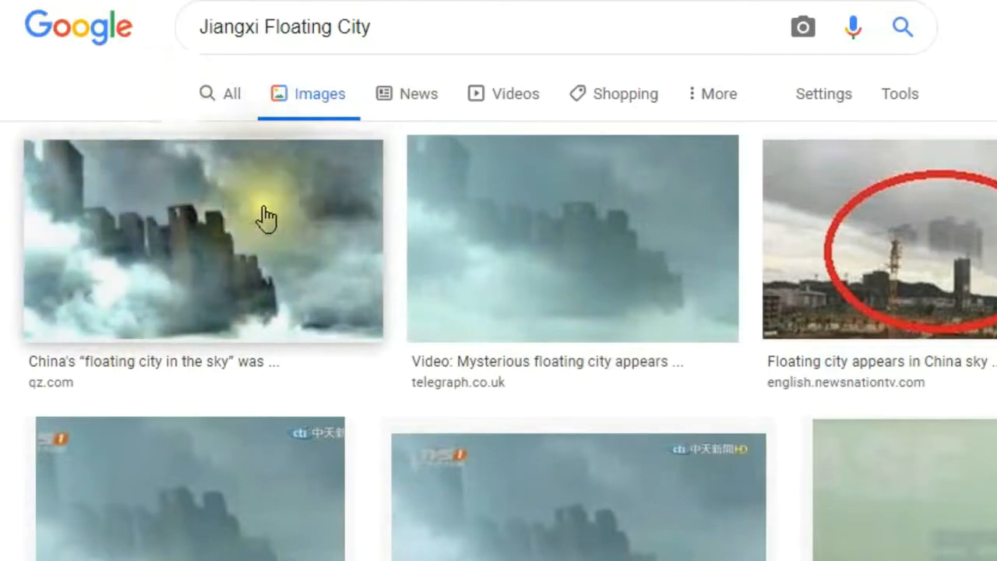
right_click(207, 232)
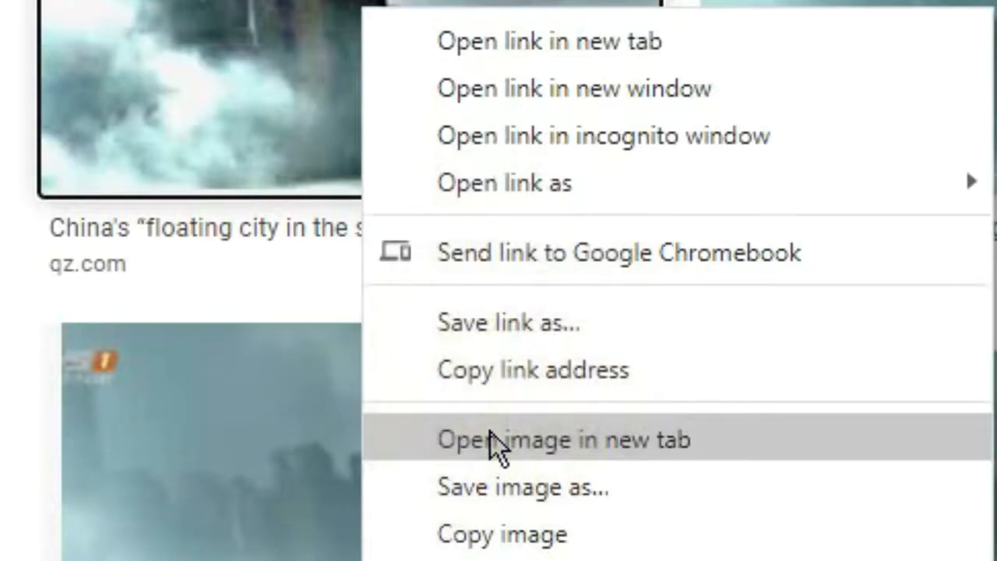
click(493, 539)
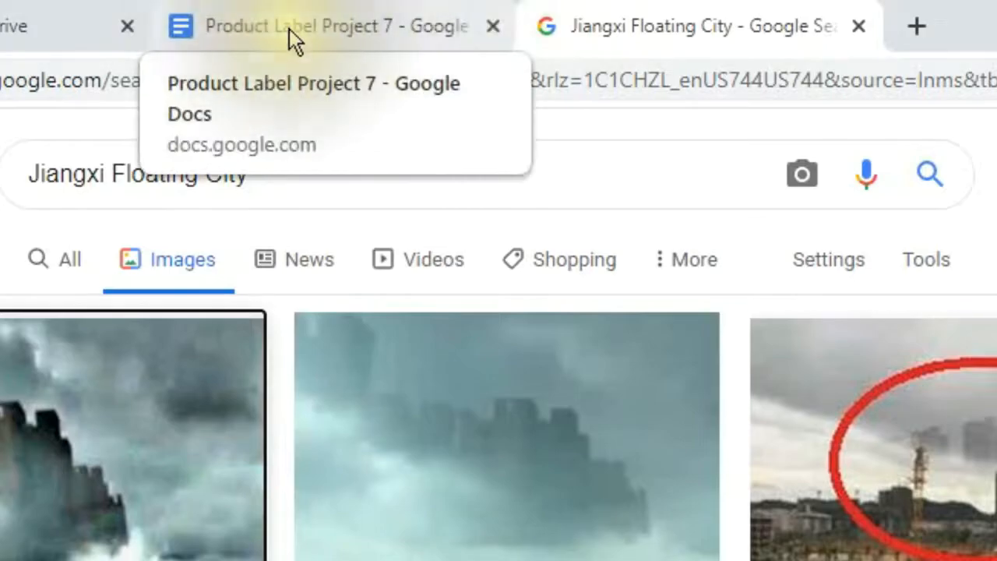
Step: Back in Product Label Project 7, paste the picture into the cell below the title
click(289, 28)
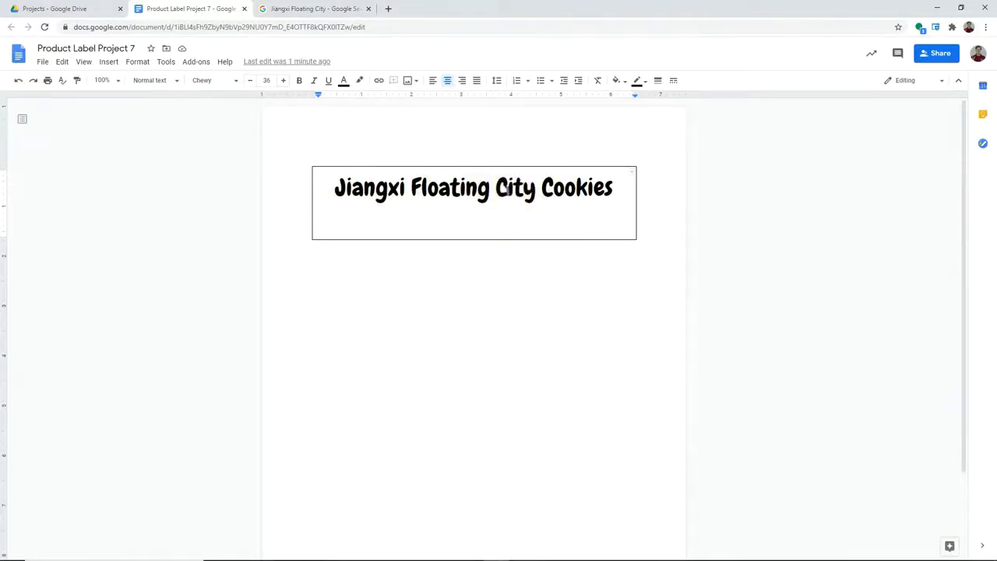
right_click(486, 226)
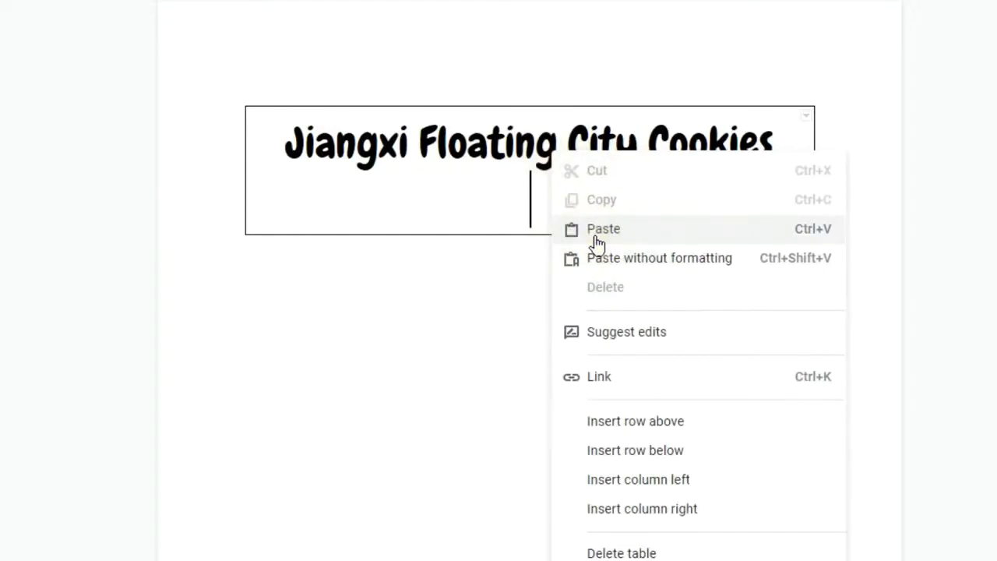
click(596, 243)
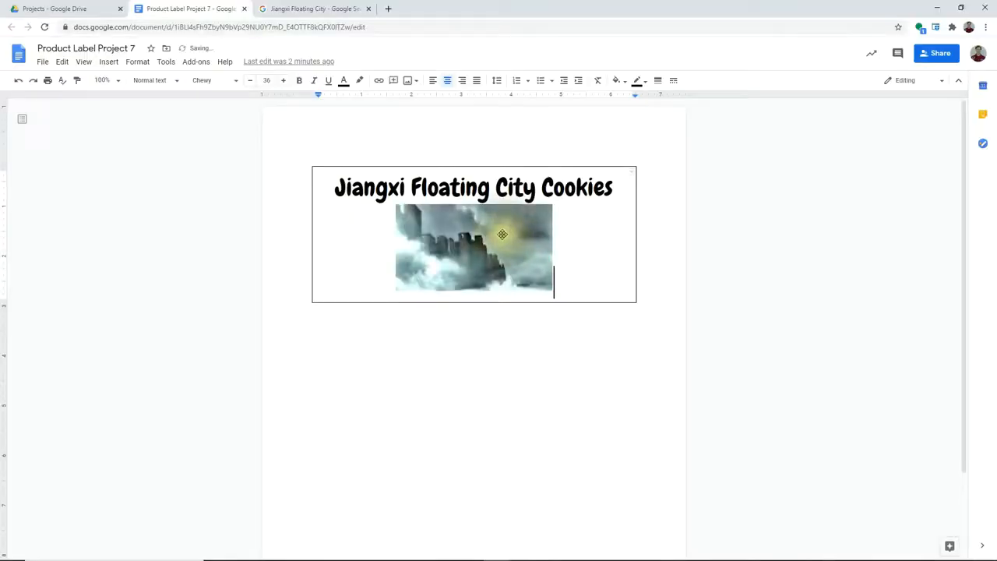
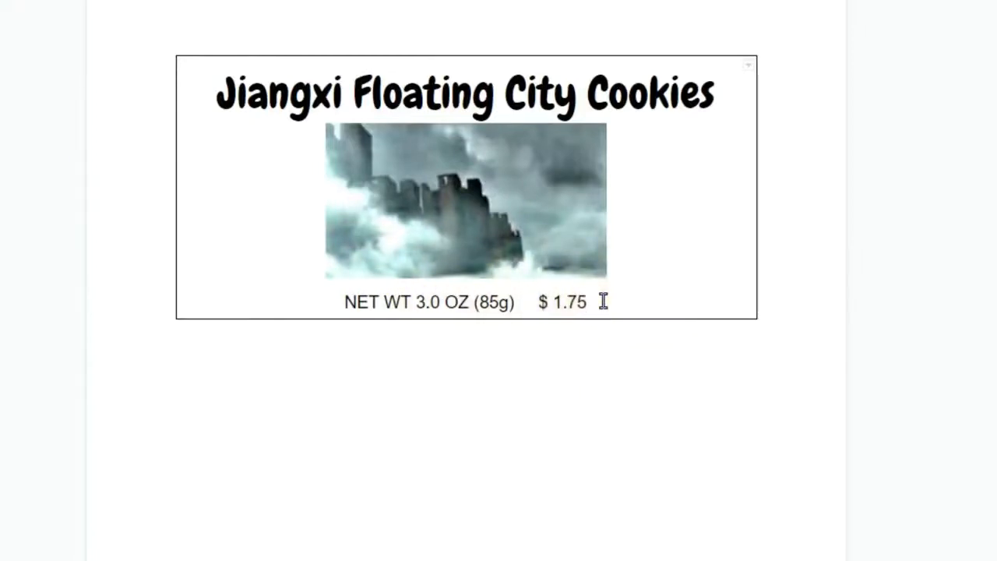
Step: Start a new centered line below the $ 1.75 price for the ingredients list
key(Return)
key(Return)
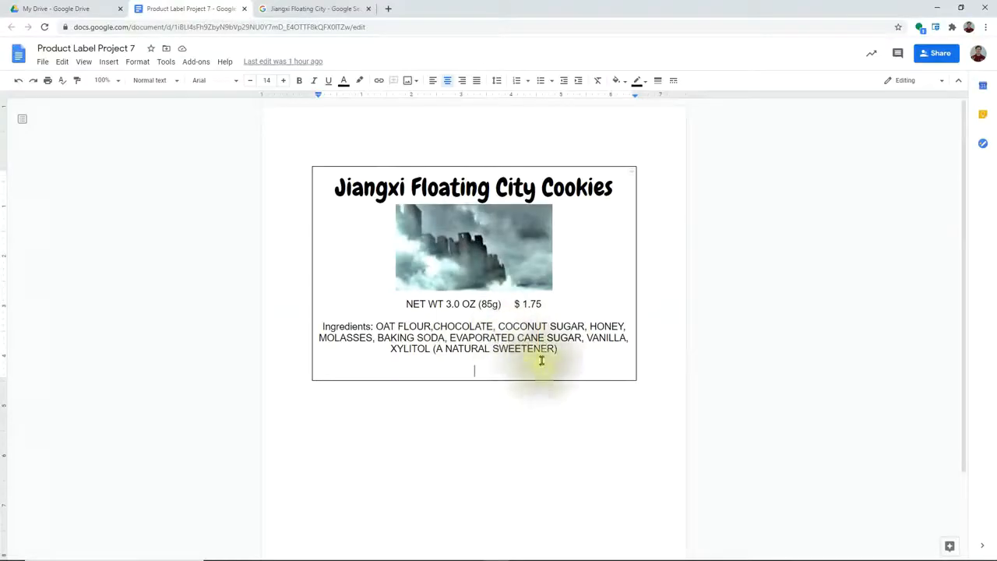
Step: Turn on voice typing from Tools, then scroll the guide to the completed cookie label
click(166, 62)
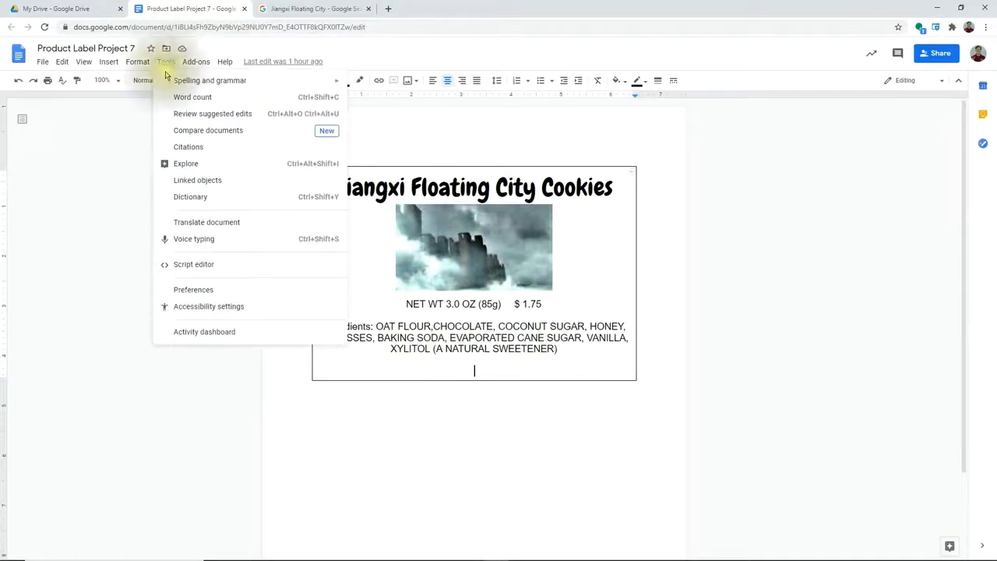
click(198, 242)
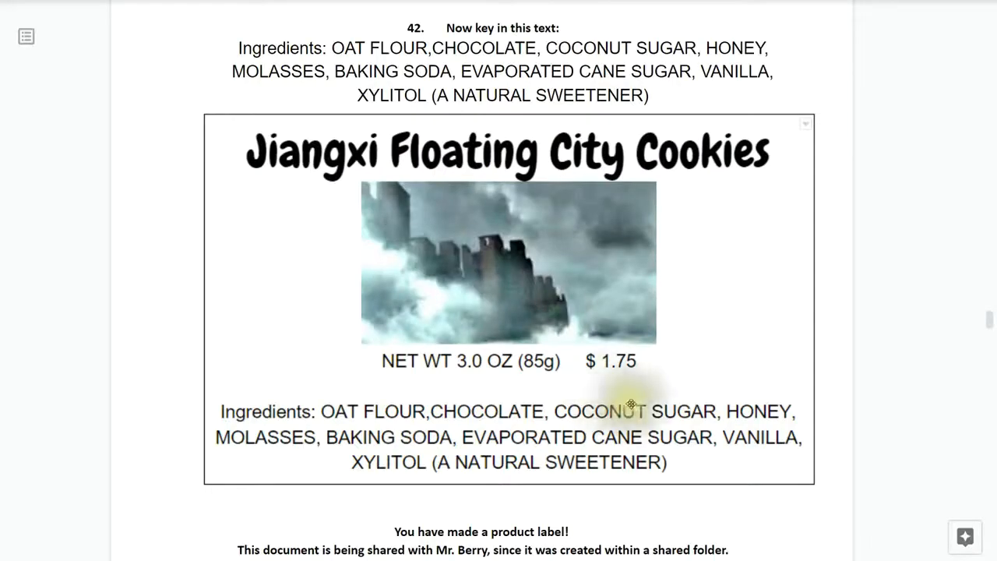
scroll(688, 426, down, 2)
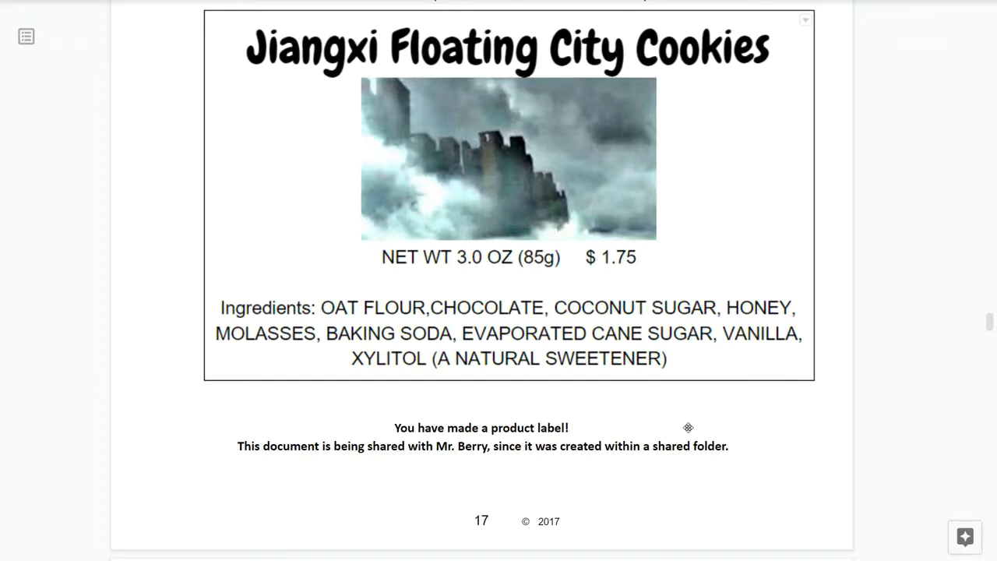
Step: Scroll the guide to the DVD holder word art steps, then open the Projects folder in Drive
scroll(687, 427, down, 7)
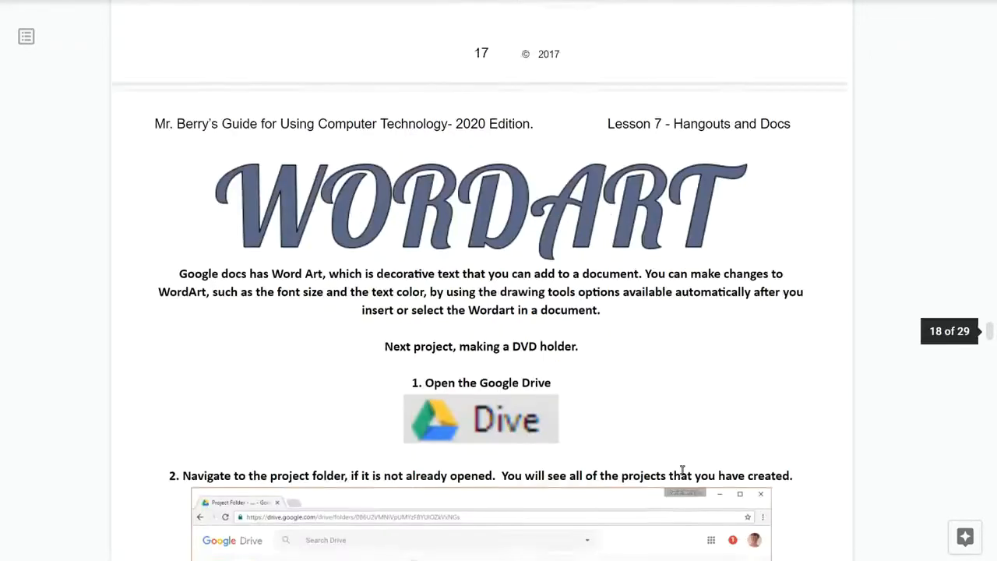
scroll(682, 470, down, 1)
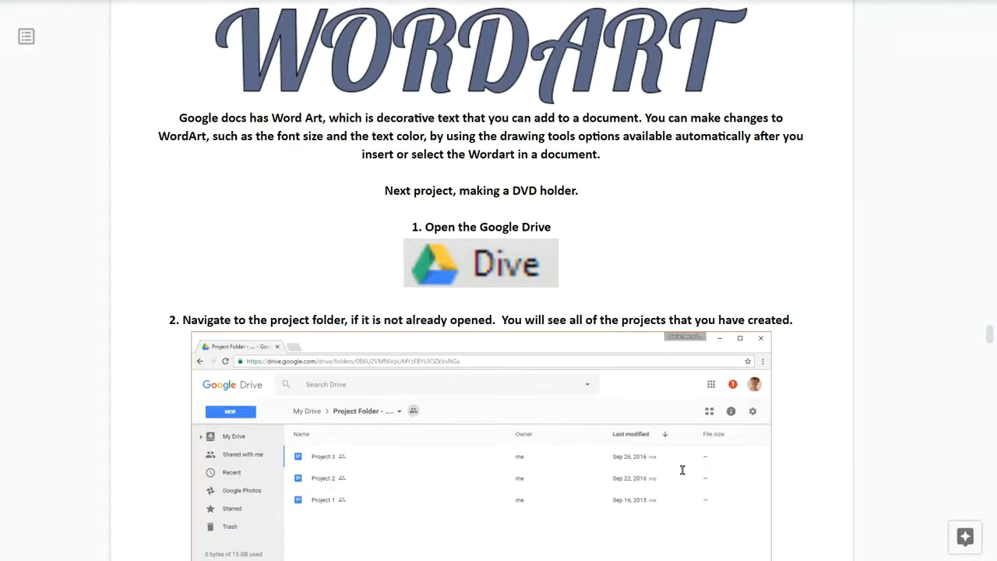
scroll(682, 469, down, 3)
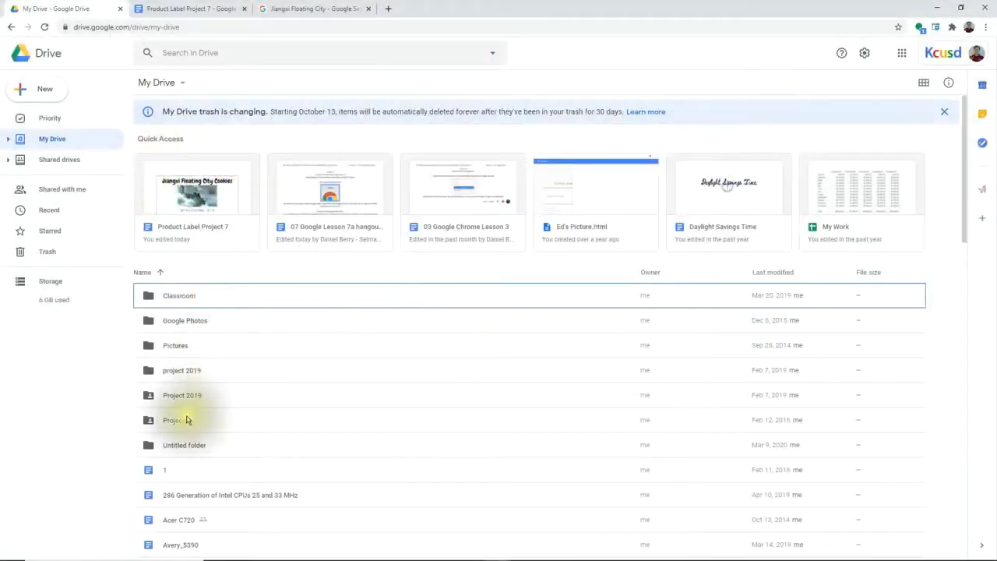
click(185, 420)
double_click(185, 421)
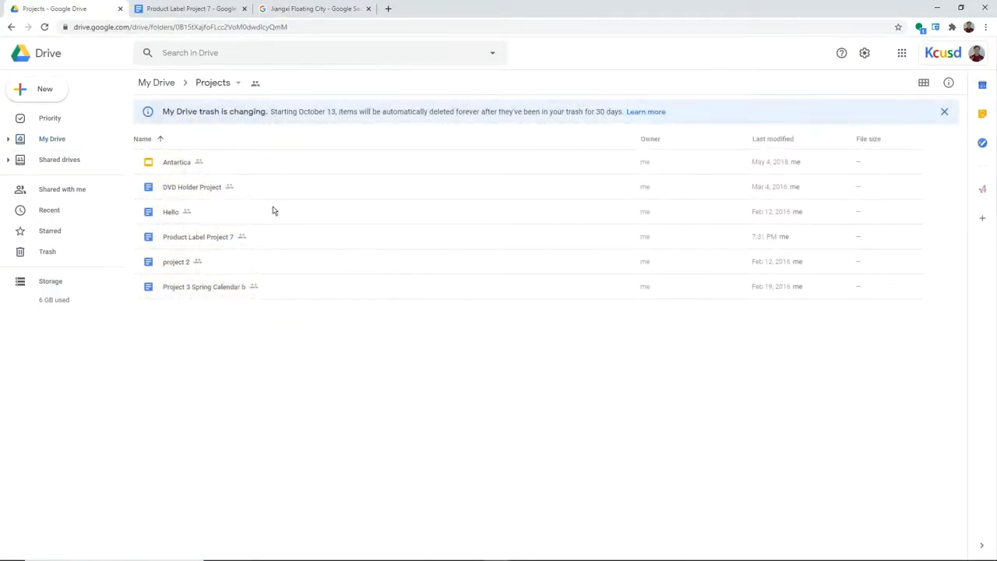
Step: Create a new Google Docs document in the Projects folder, accepting the folder's sharing
click(40, 88)
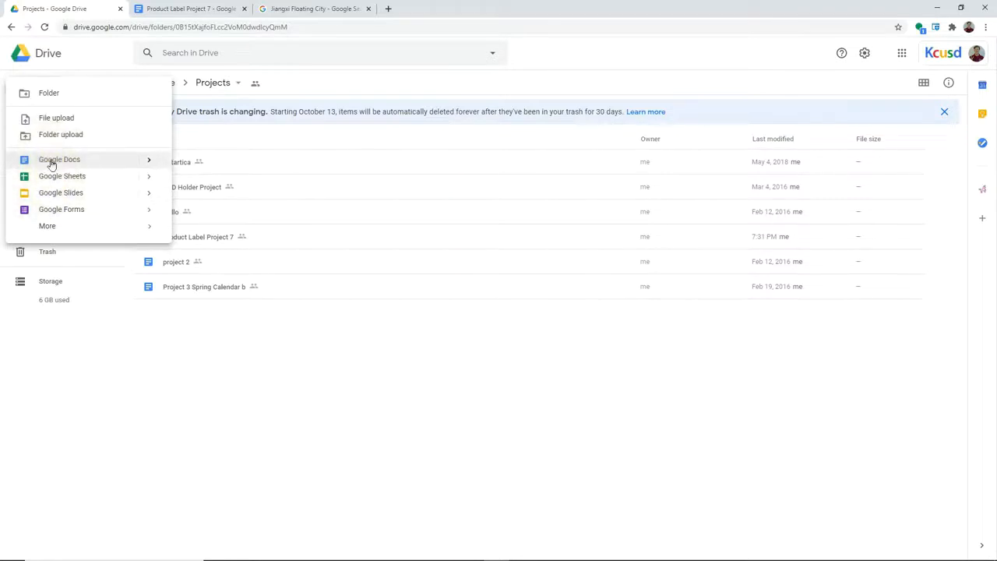
click(95, 161)
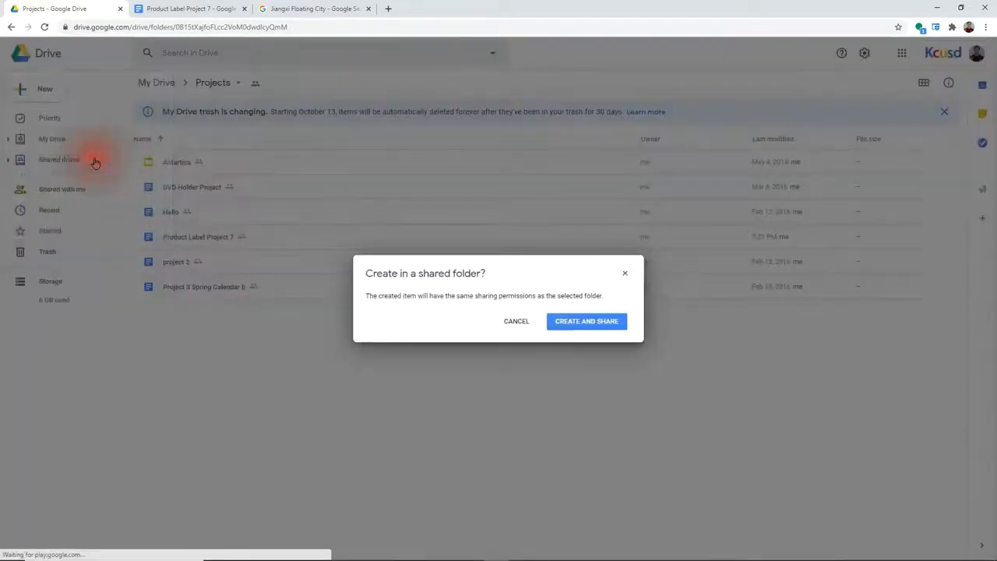
click(573, 324)
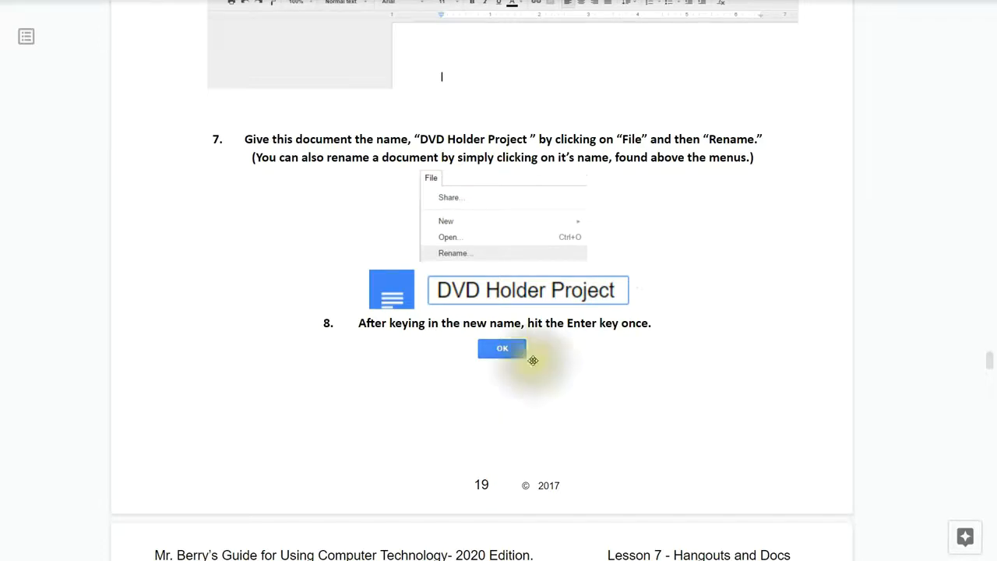
Step: Open the Page setup dialog for the DVD Holder Project document from the File menu
scroll(592, 403, down, 2)
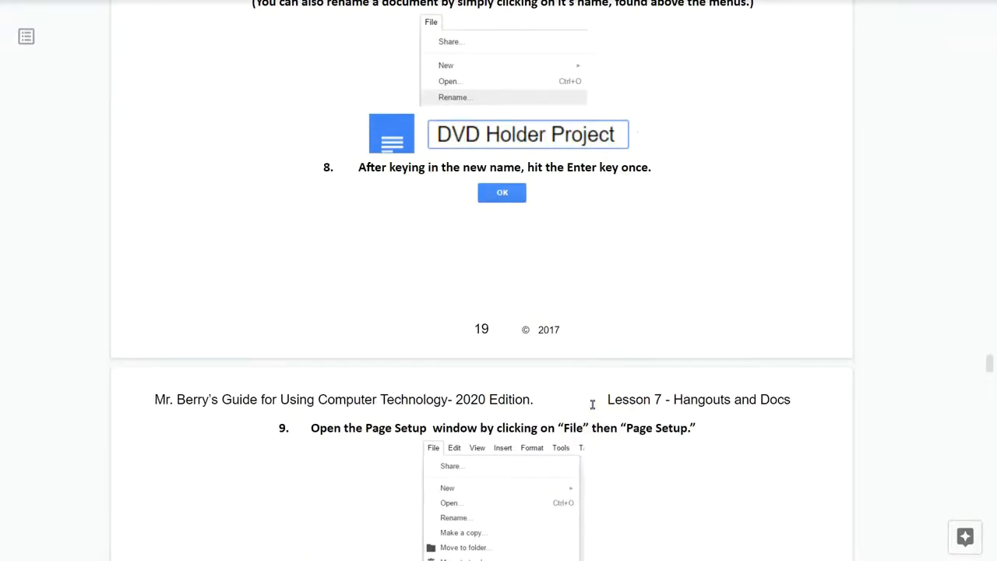
scroll(574, 389, down, 5)
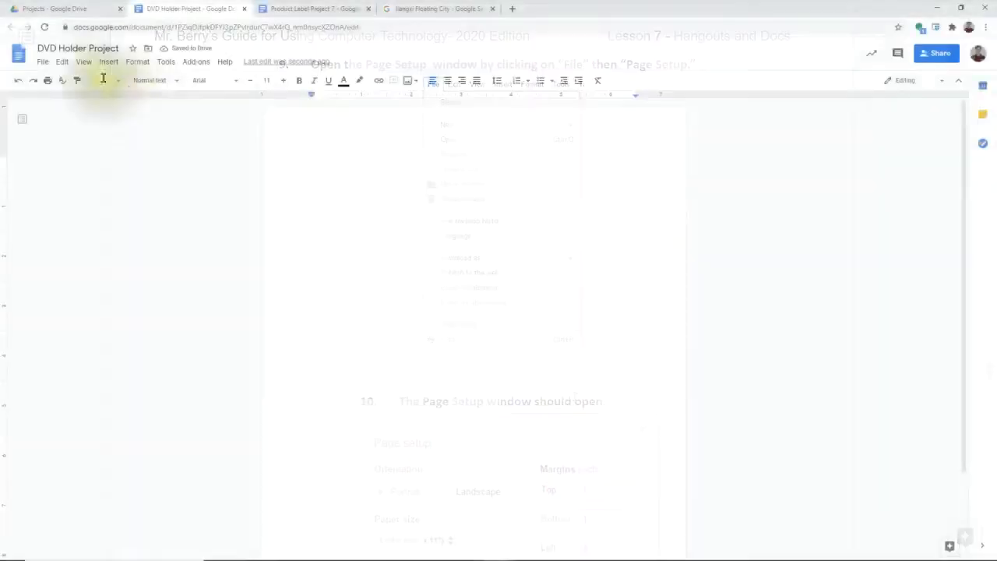
click(60, 83)
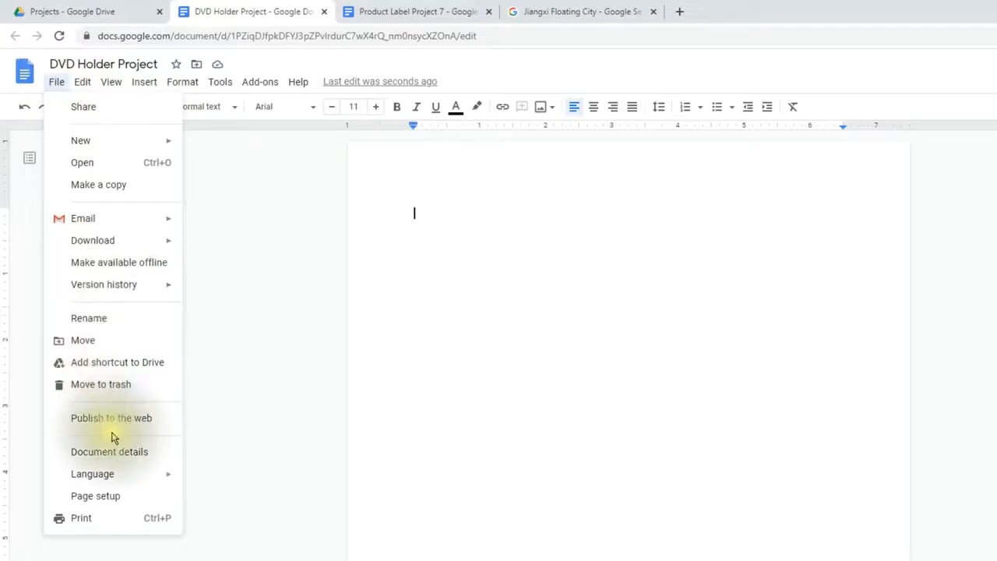
click(110, 498)
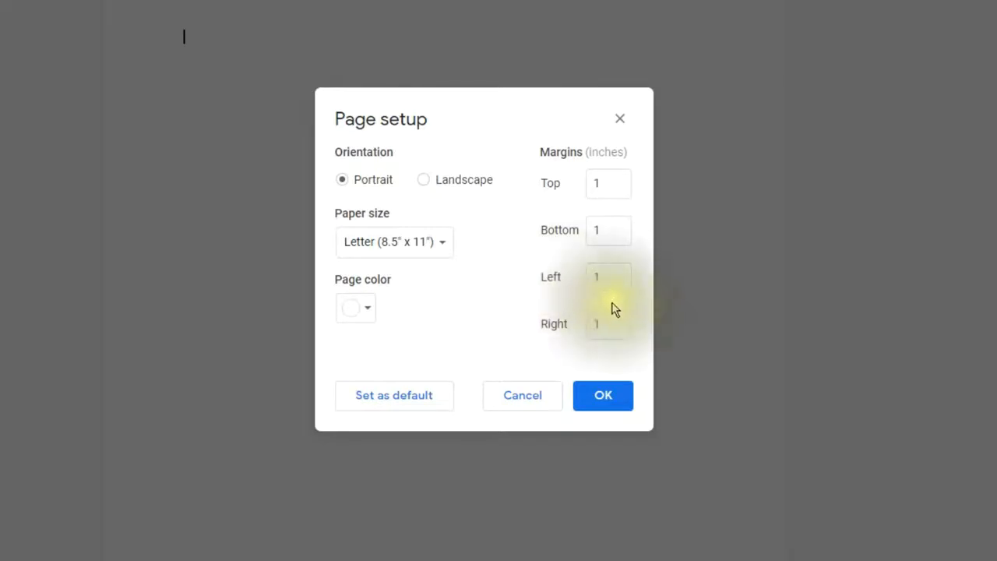
Step: Set the left and right page margins to 1.6 inches and apply them
click(613, 279)
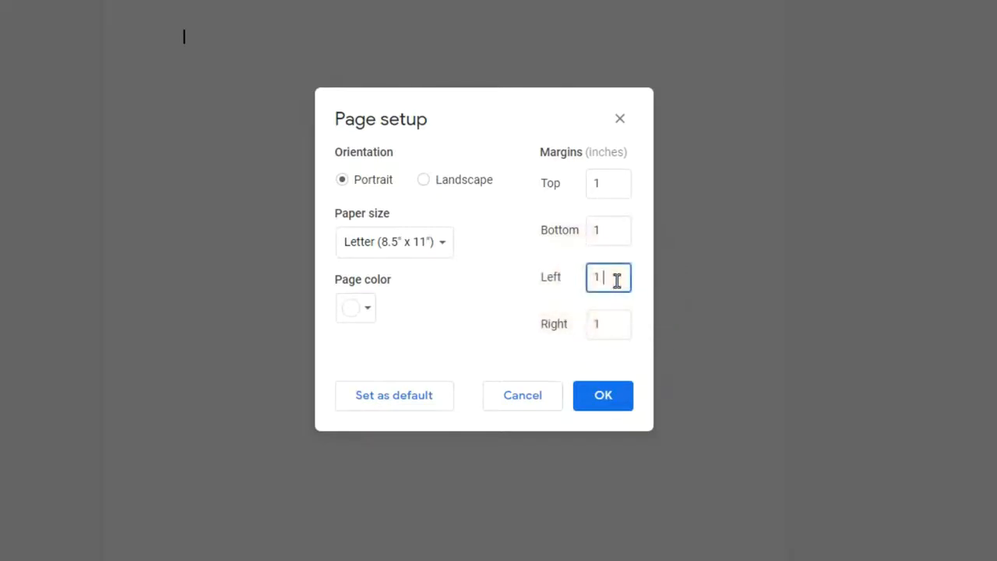
text(.6)
click(614, 324)
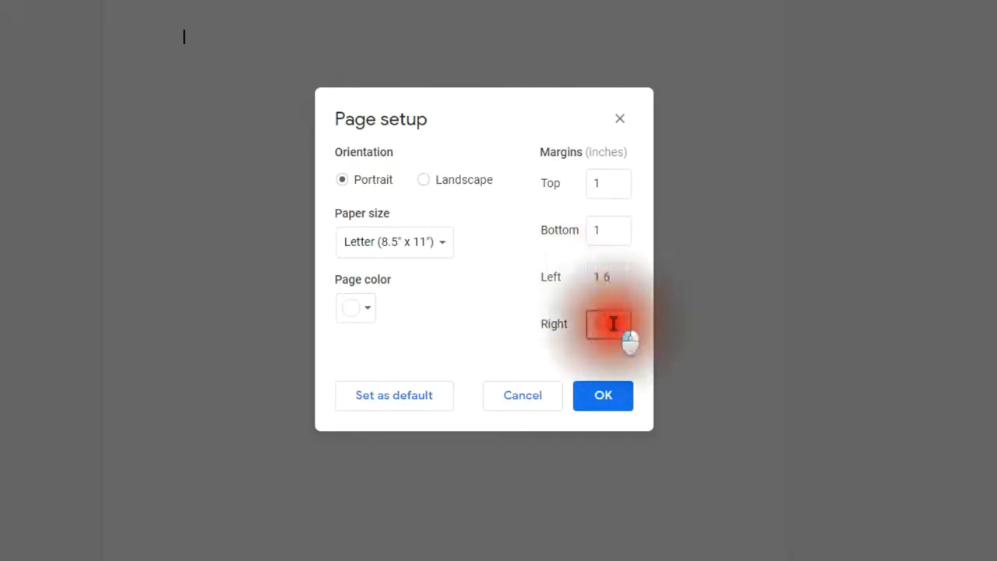
text(.6)
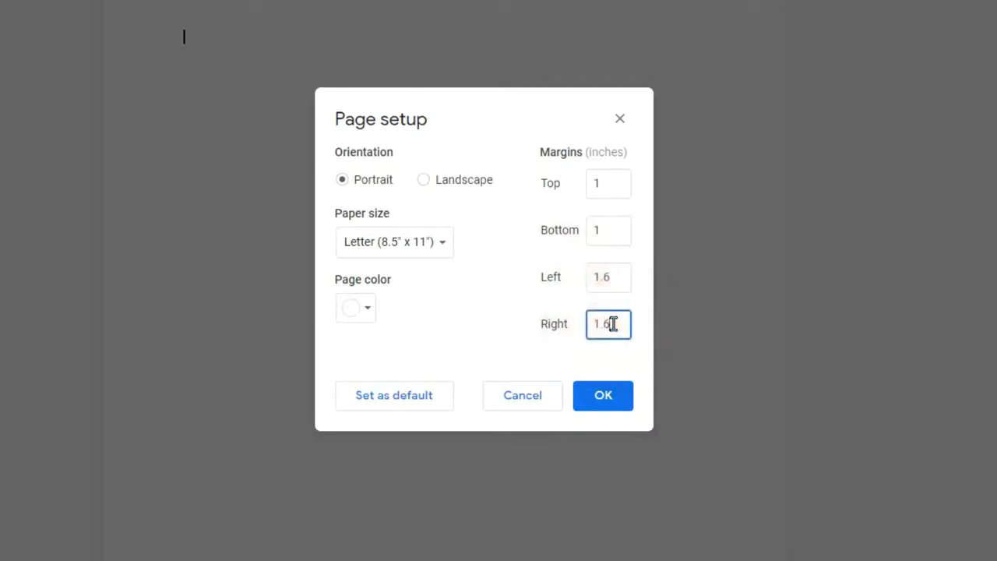
drag(632, 154, 572, 149)
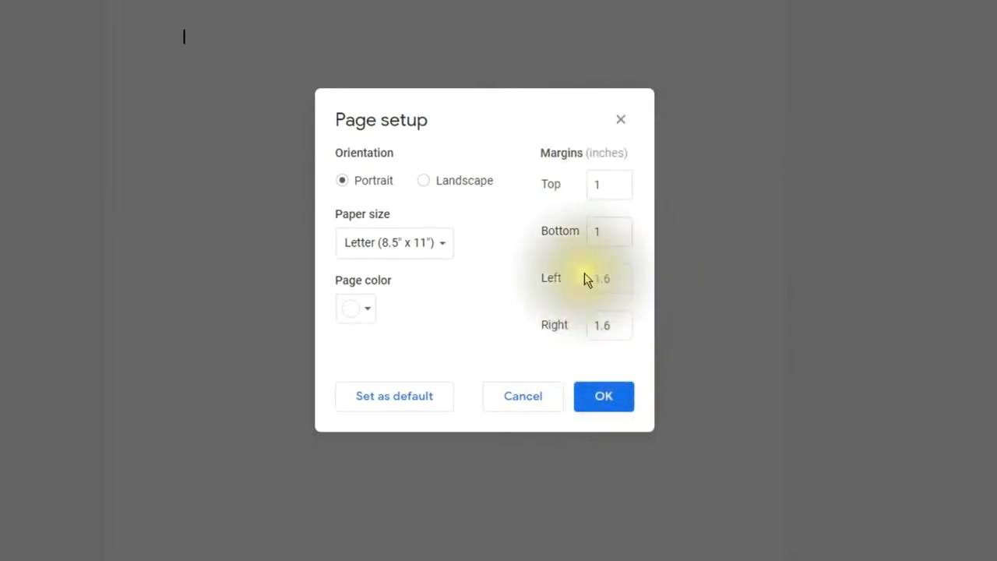
click(601, 401)
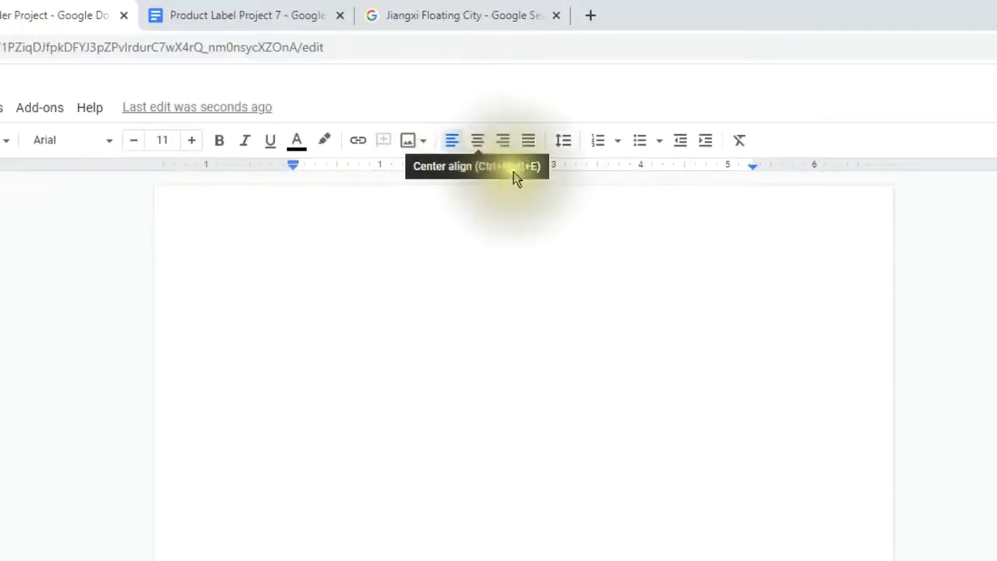
click(479, 143)
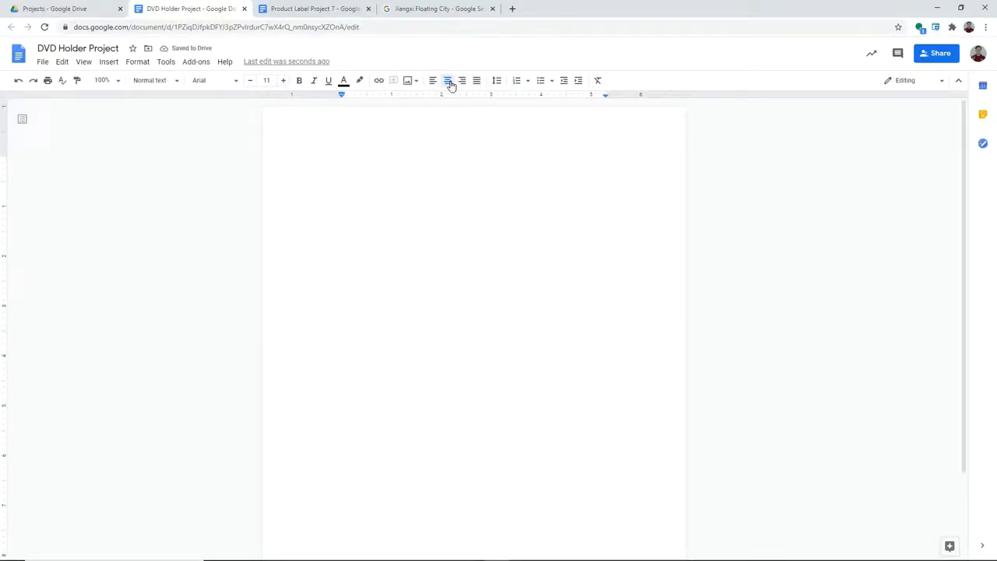
click(113, 64)
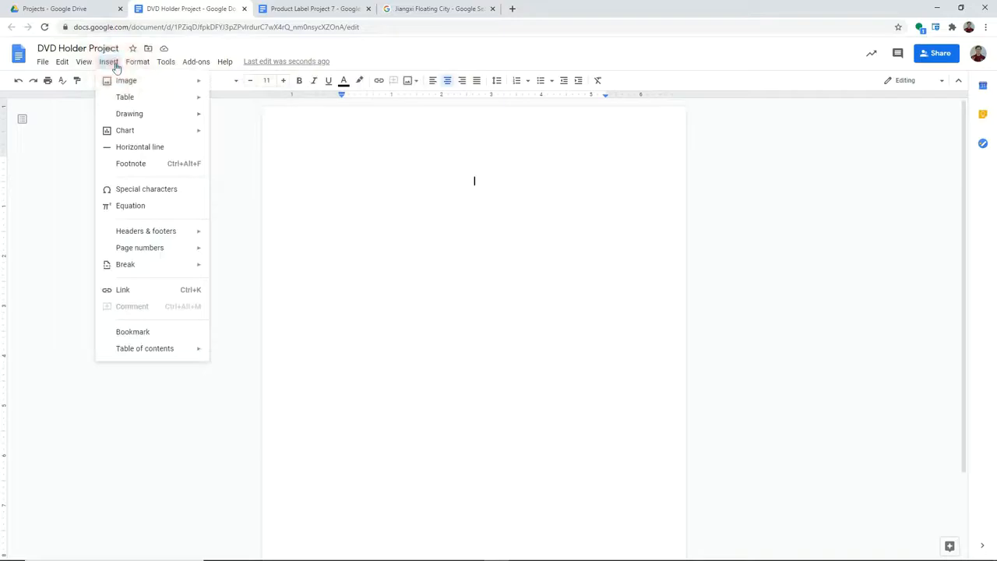
mouse_move(125, 114)
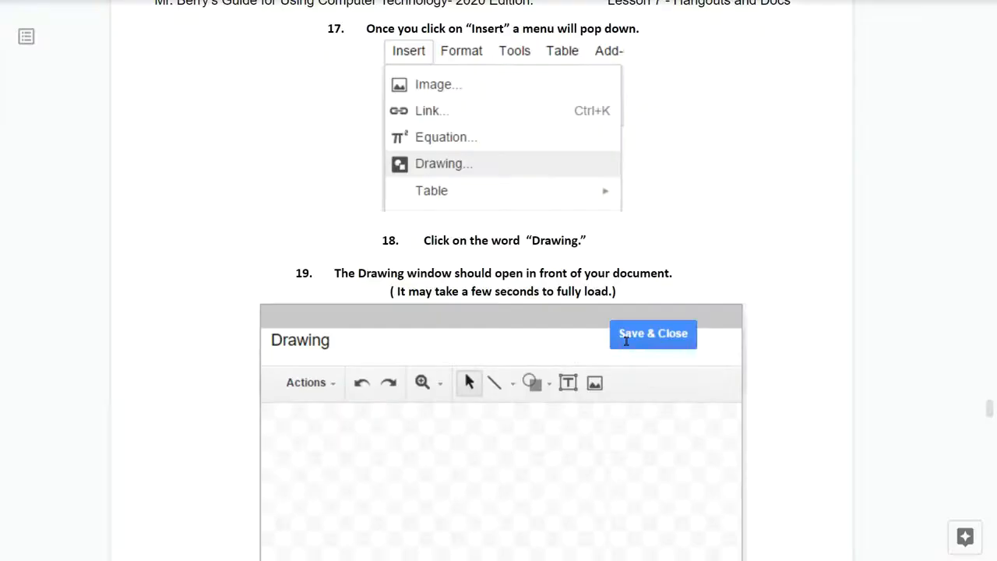
Step: Insert a new blank drawing and start a Word art entry from Actions
click(223, 116)
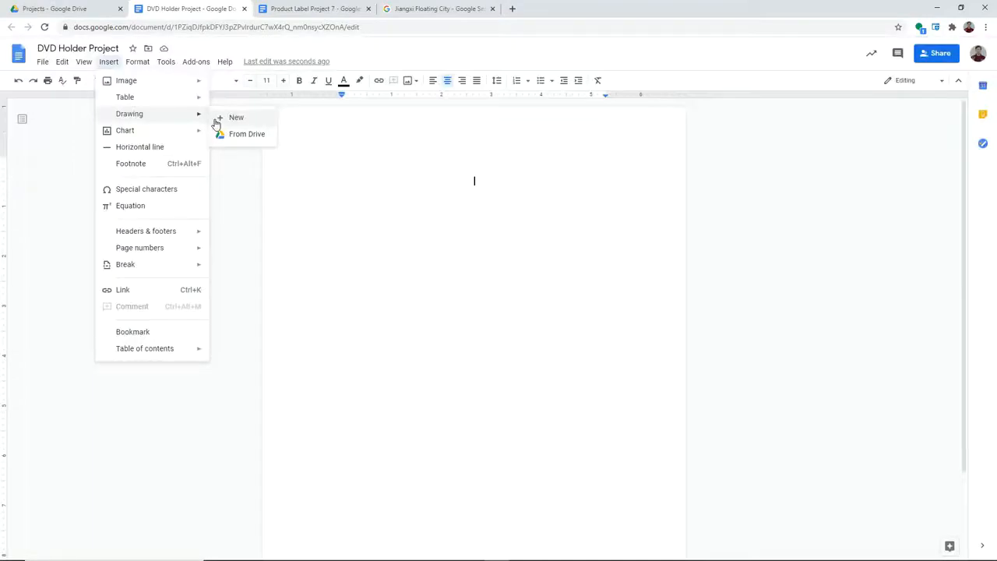
click(216, 119)
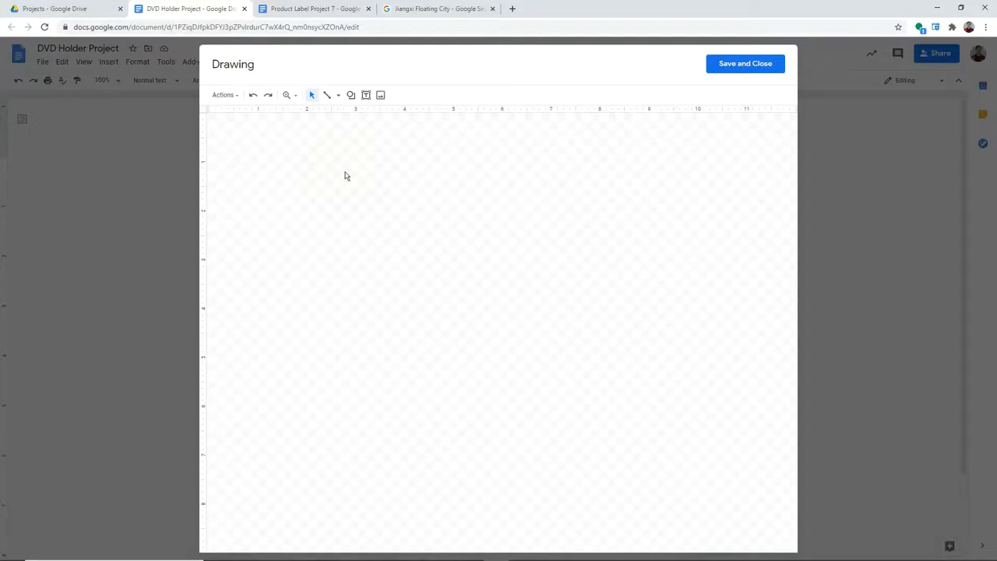
click(227, 99)
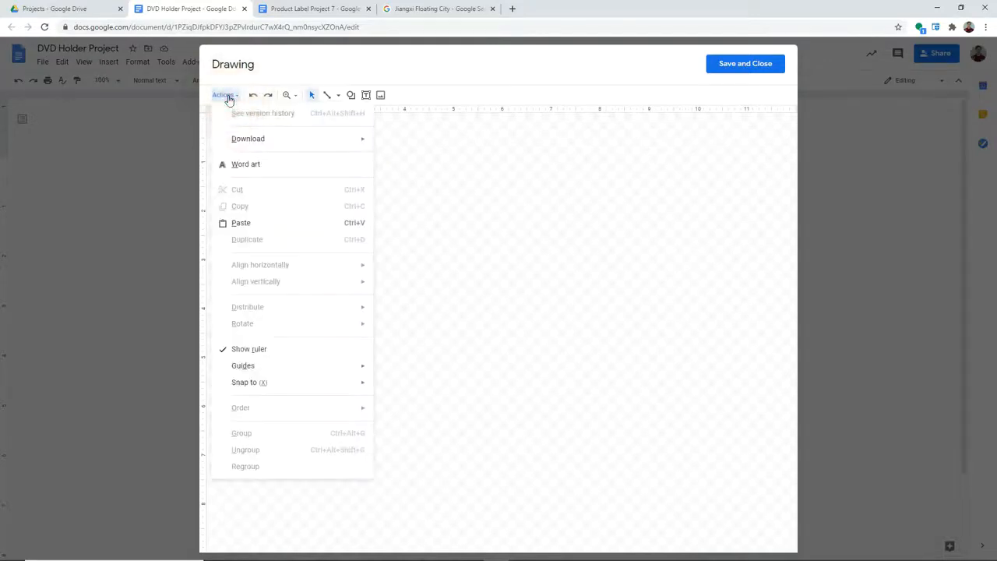
click(278, 165)
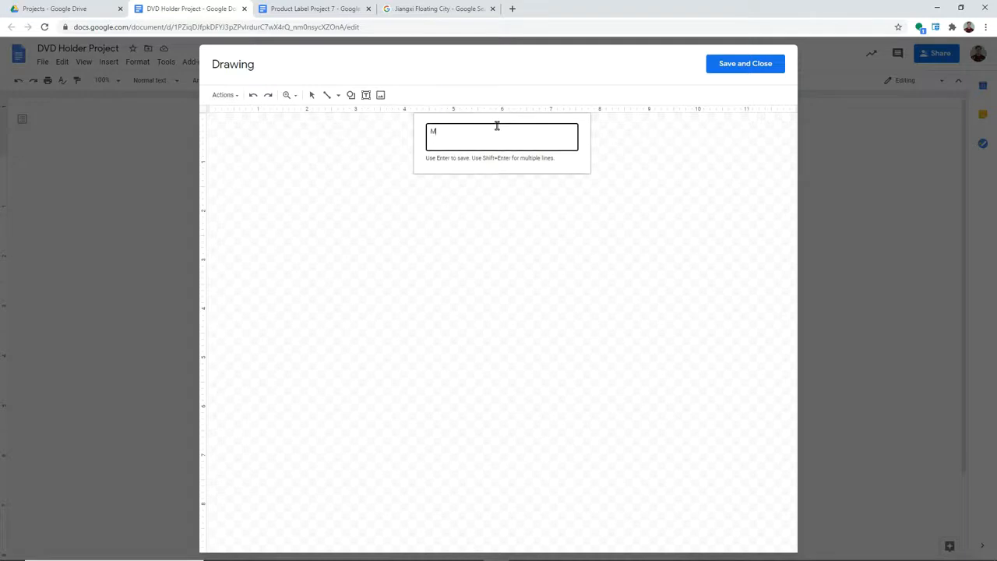
Step: Enter 'My DVD Holder' as word art and move it near the top of the canvas
text(y DVD Holder)
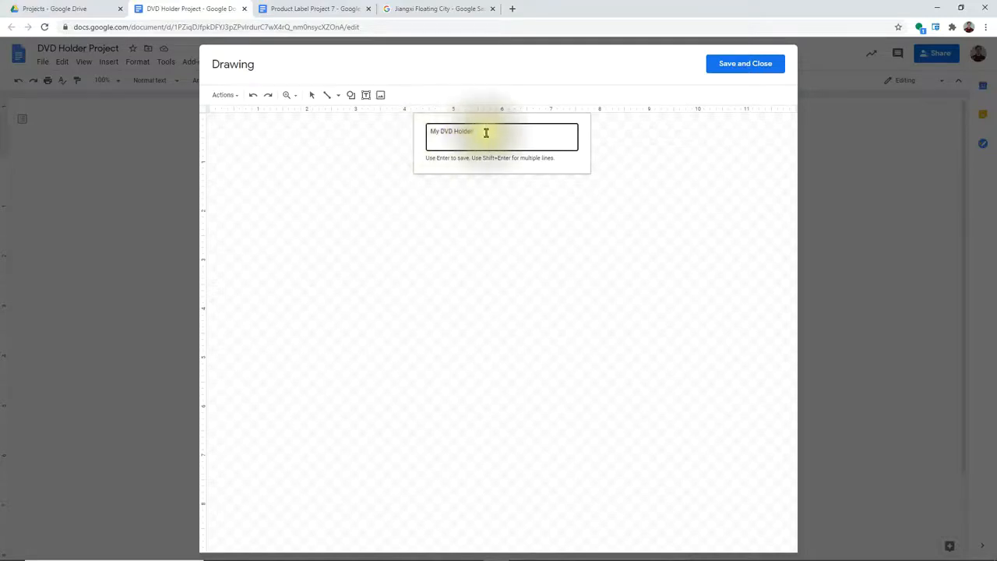
key(Return)
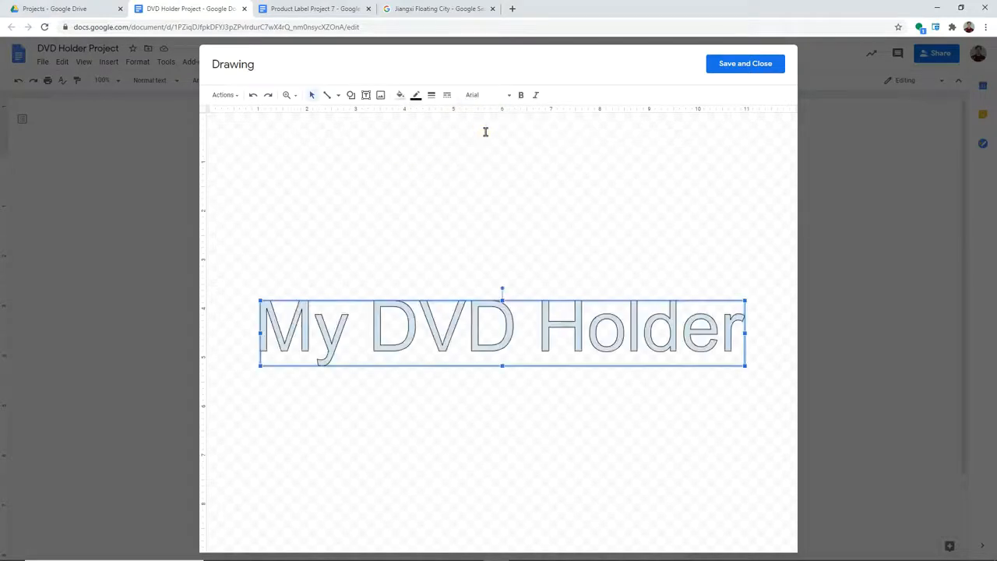
drag(514, 305, 520, 150)
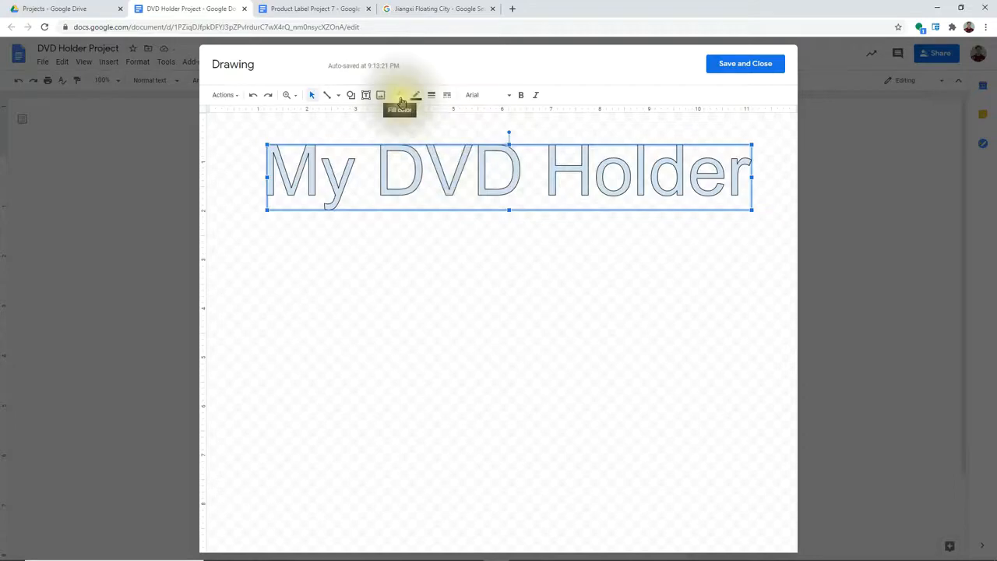
Step: Fill the 'My DVD Holder' word art dark indigo and save the drawing into the document
click(399, 95)
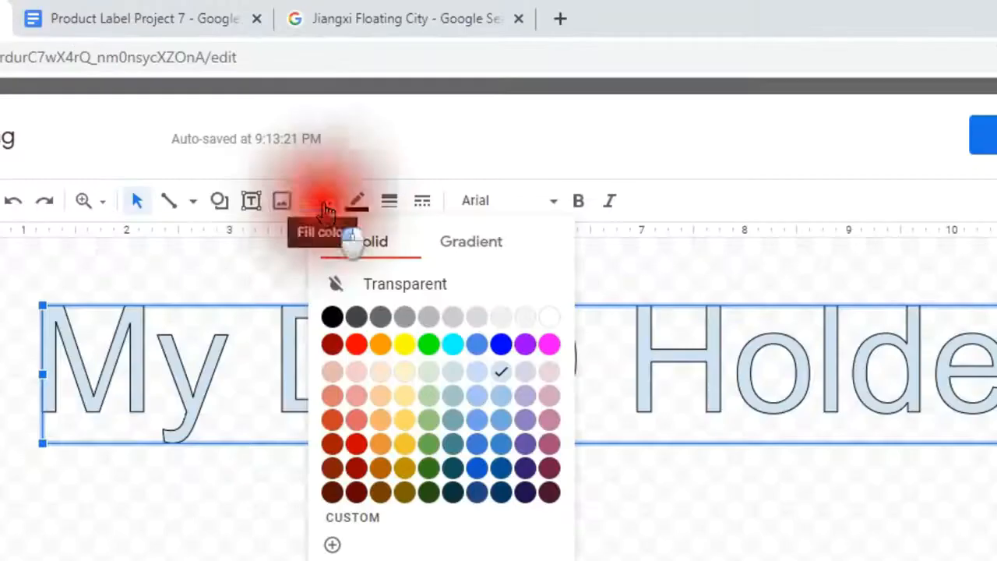
click(523, 494)
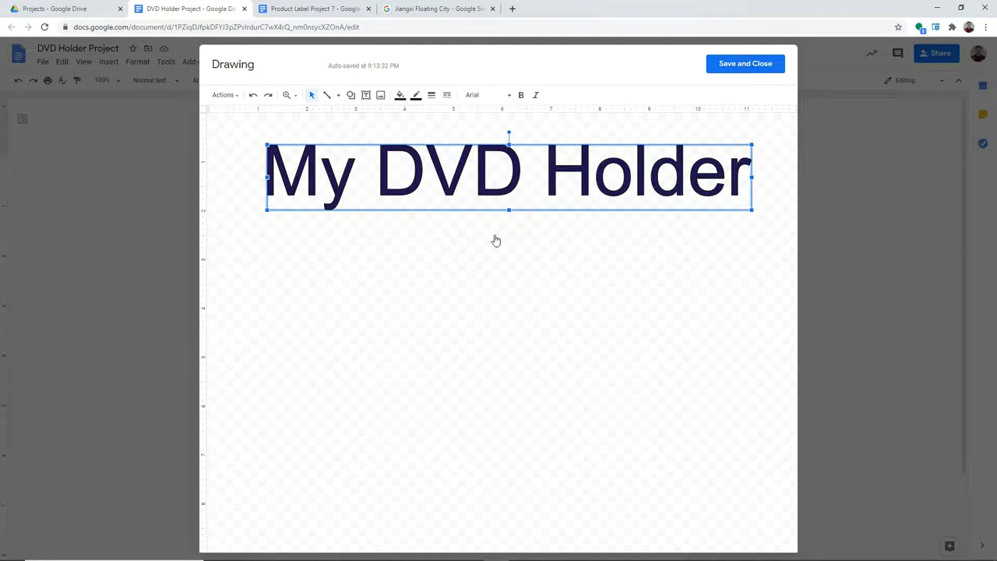
click(718, 66)
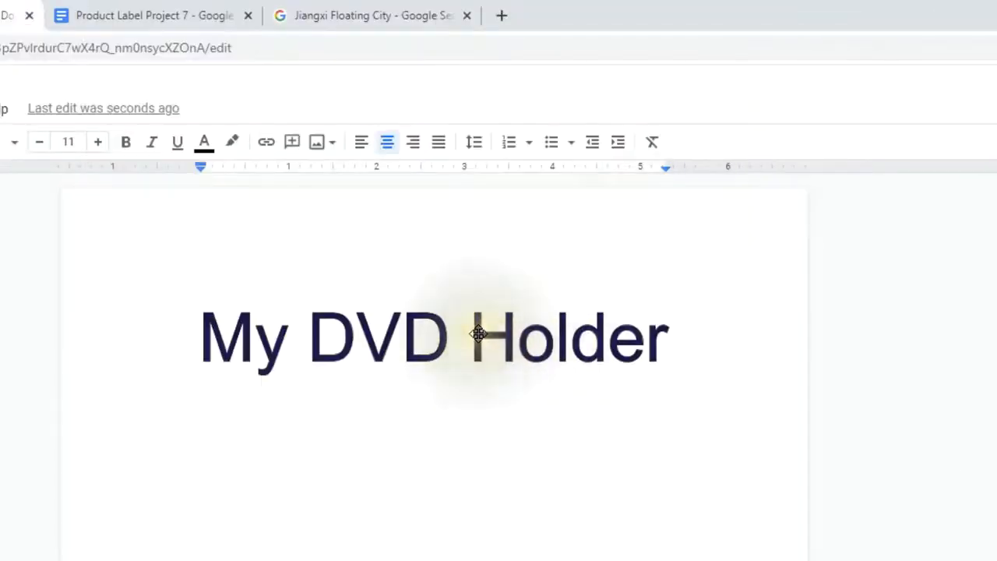
Step: Resize the title drawing smaller by its corner handle and add a new line beneath it
click(483, 336)
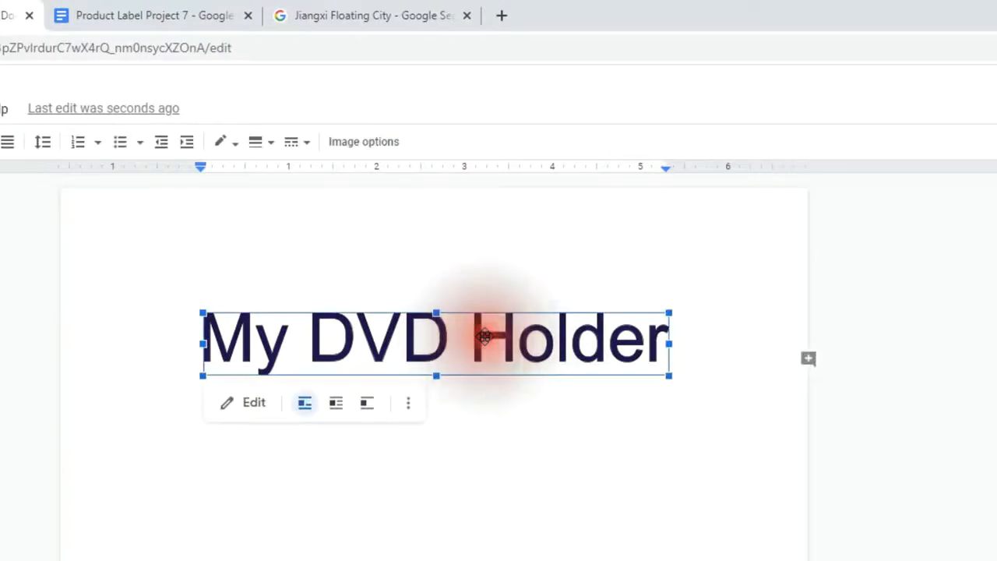
mouse_move(668, 375)
mouse_down()
mouse_move(572, 354)
mouse_move(517, 360)
mouse_move(472, 339)
mouse_move(485, 354)
mouse_move(434, 332)
mouse_up()
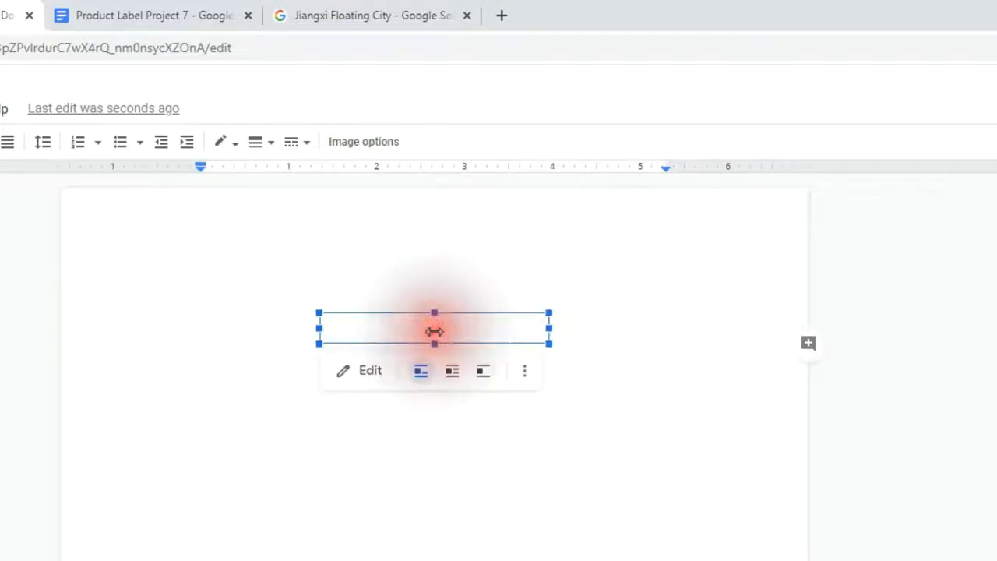
click(608, 325)
key(Return)
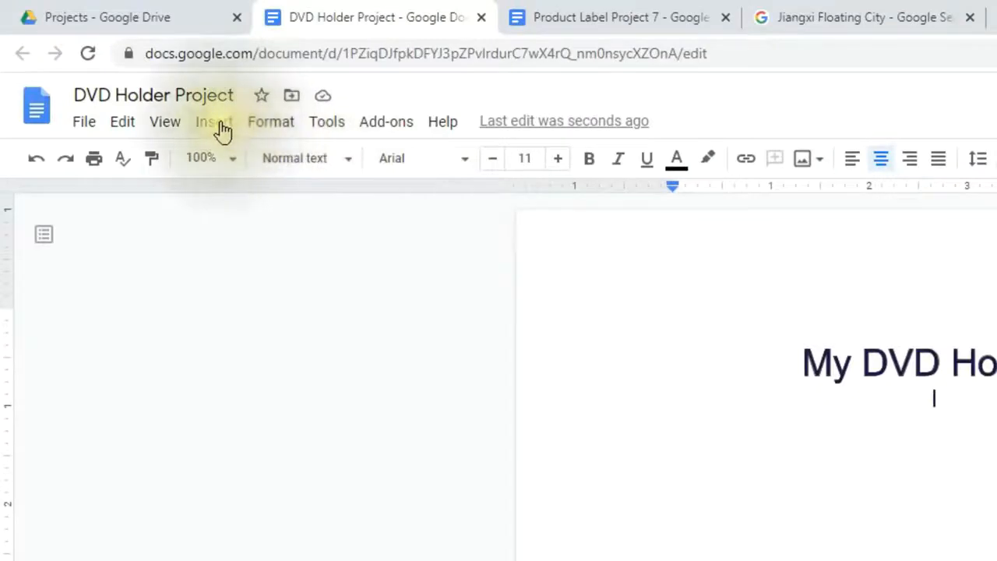
Step: Insert a 1 x 1 table beneath the 'My DVD Holder' title
click(219, 129)
mouse_move(229, 196)
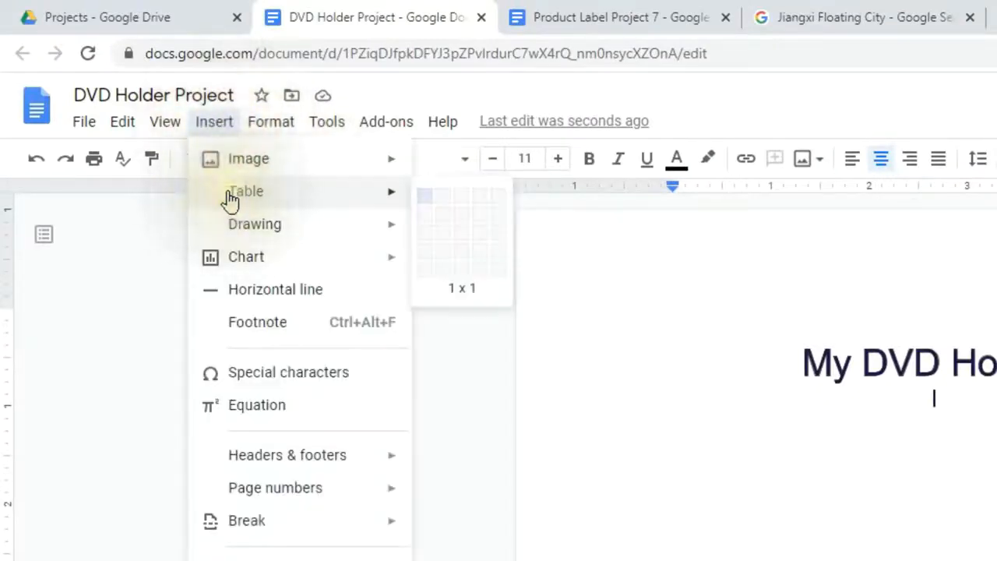
click(426, 201)
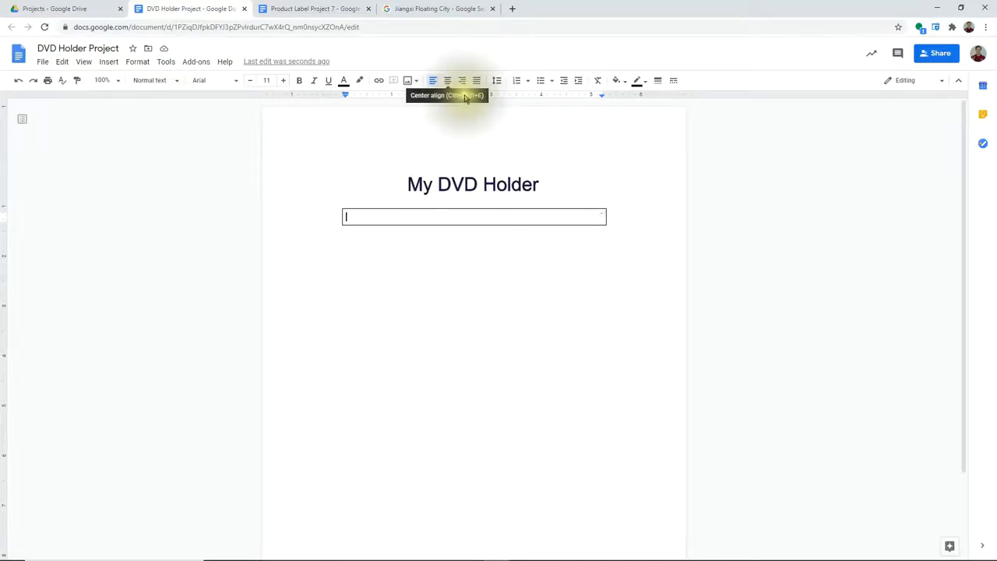
Step: Center the table cell, add four empty lines inside it, and add a blank line below the table
click(448, 81)
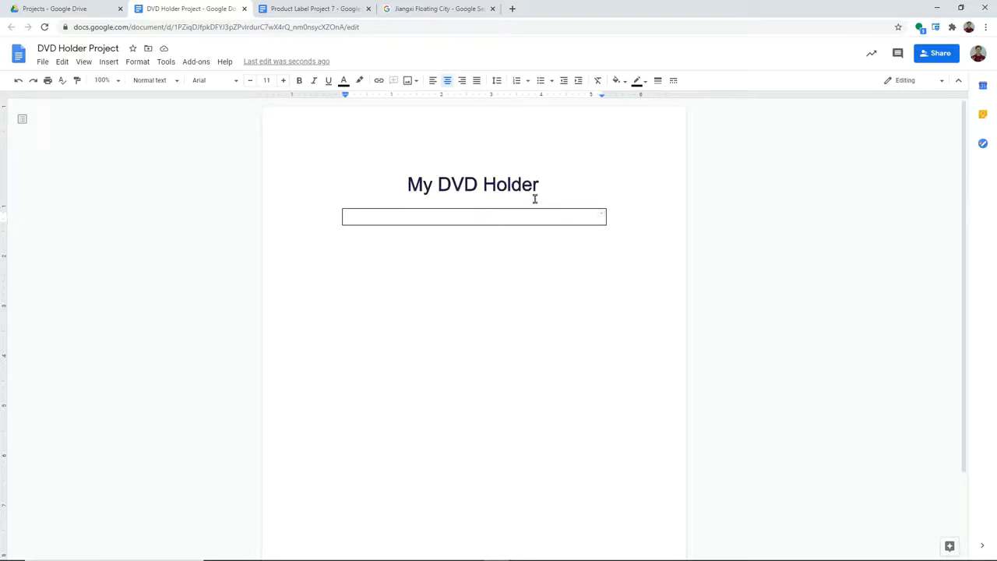
key(Return)
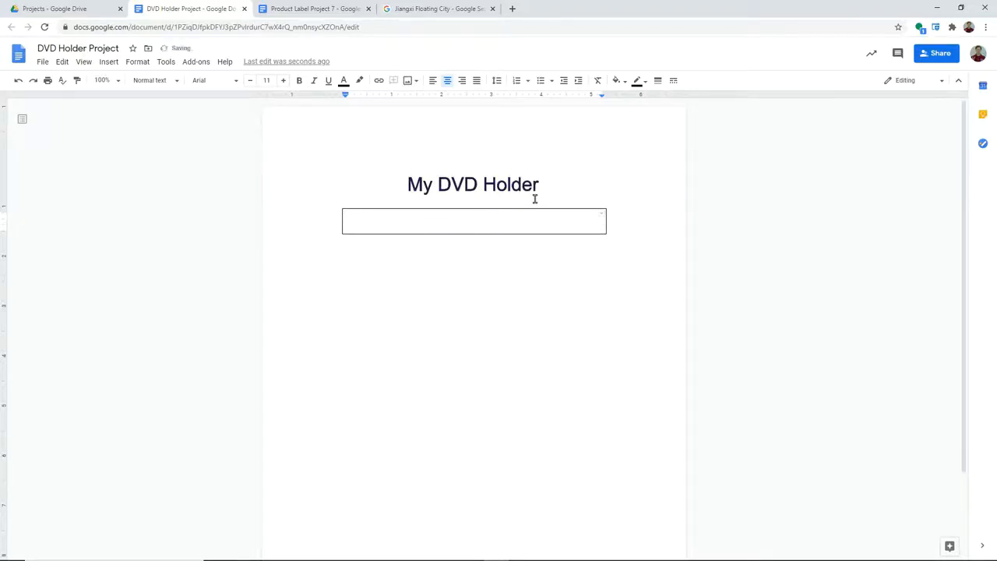
key(Return)
key(Return)
key(Return)
key(Return)
key(Return)
key(Return)
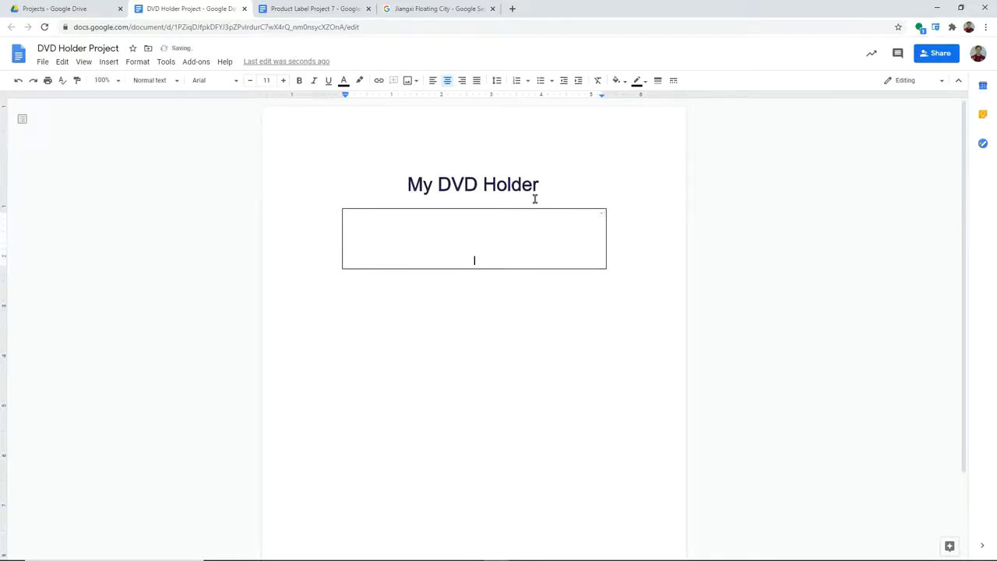
key(Return)
key(Return)
key(Return)
key(Return)
key(Return)
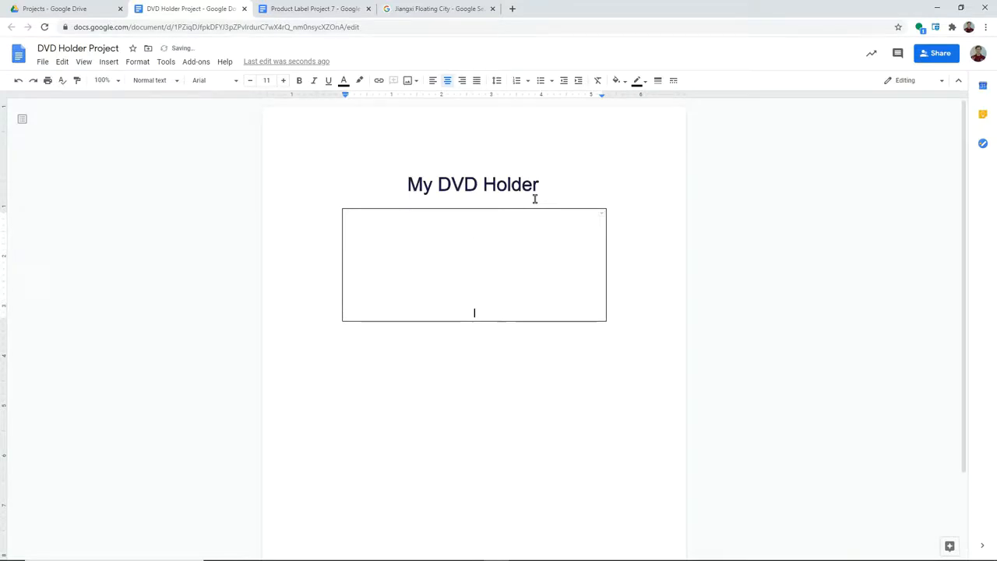
key(Return)
key(Return)
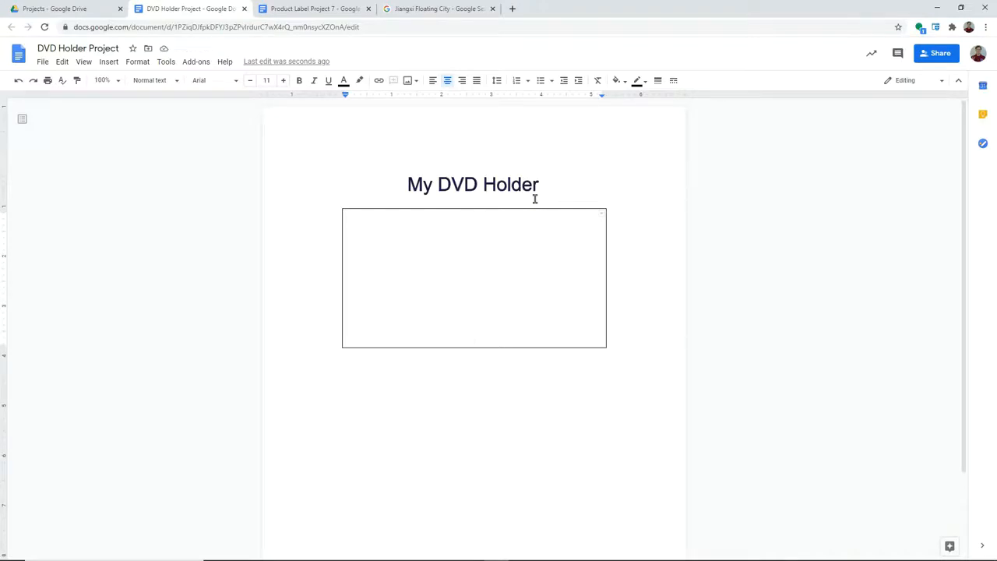
click(476, 364)
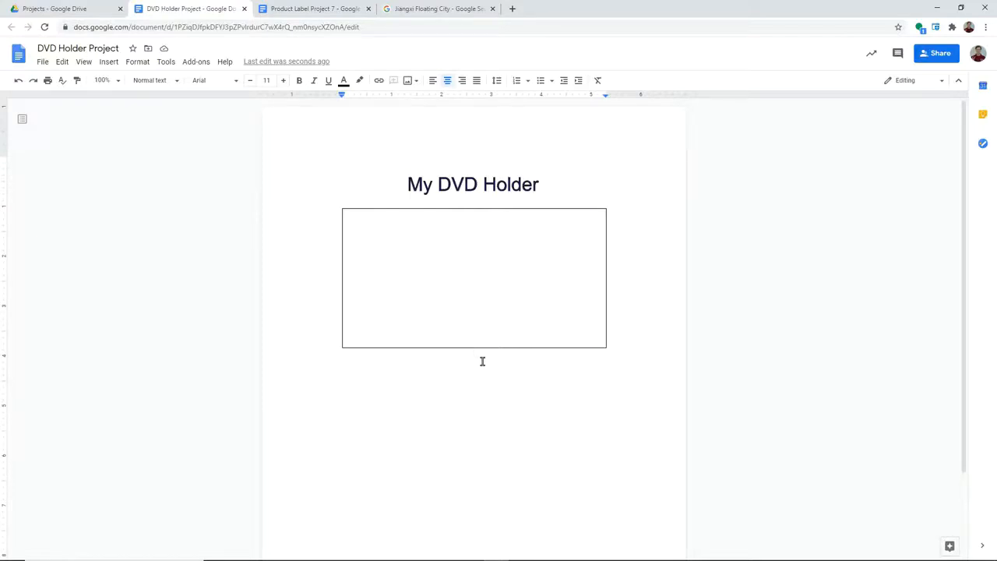
key(Return)
key(Return)
key(Return)
key(Return)
key(Return)
key(Return)
Step: Start a new blank drawing from the Insert menu
click(476, 353)
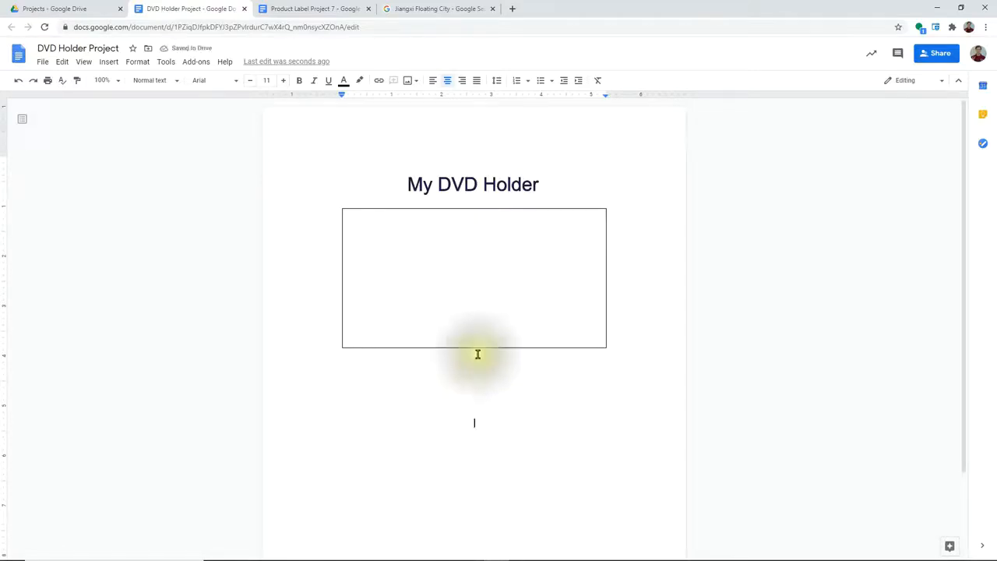
click(475, 351)
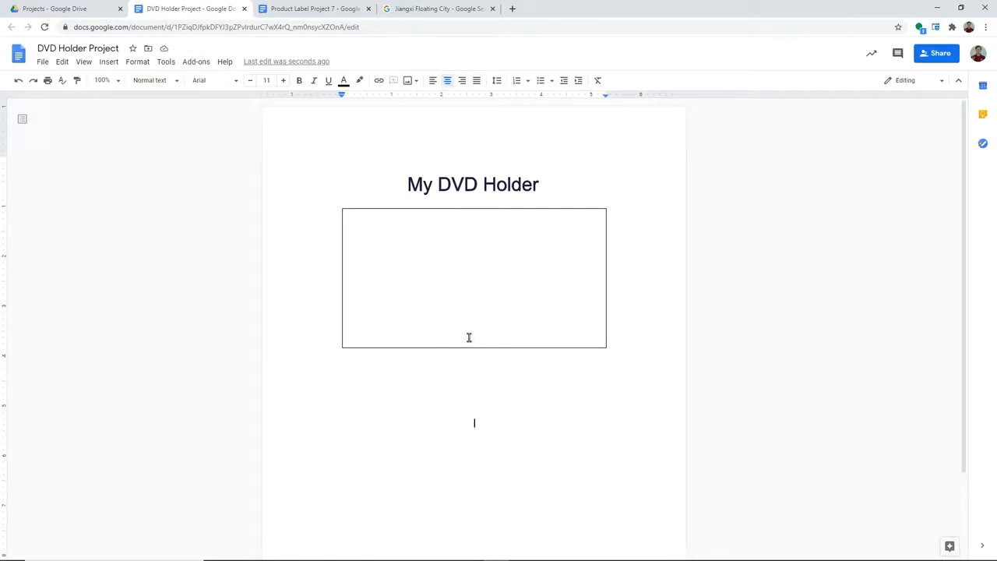
click(108, 62)
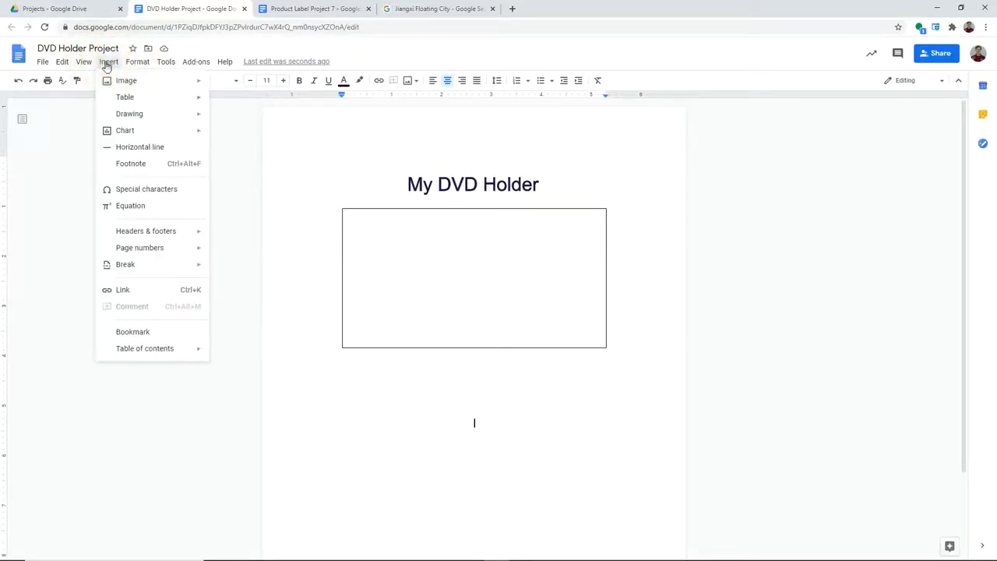
mouse_move(122, 116)
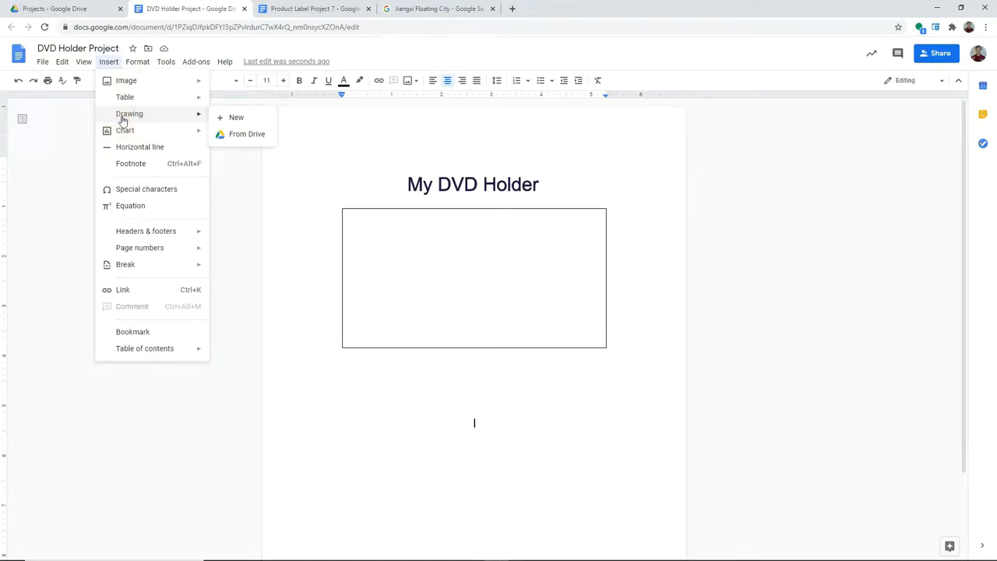
click(231, 123)
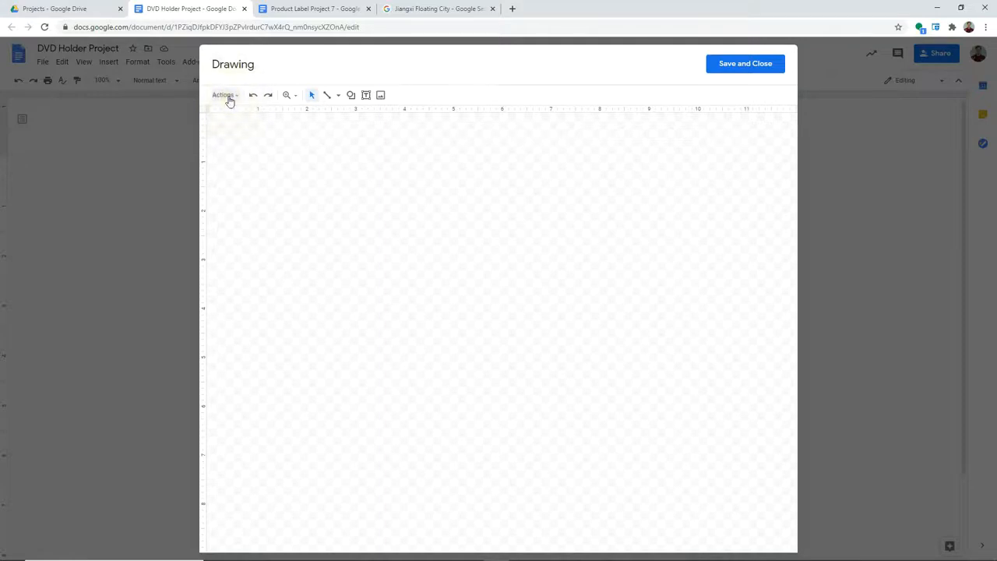
Step: Add word art of the student's full name to the drawing canvas
click(226, 96)
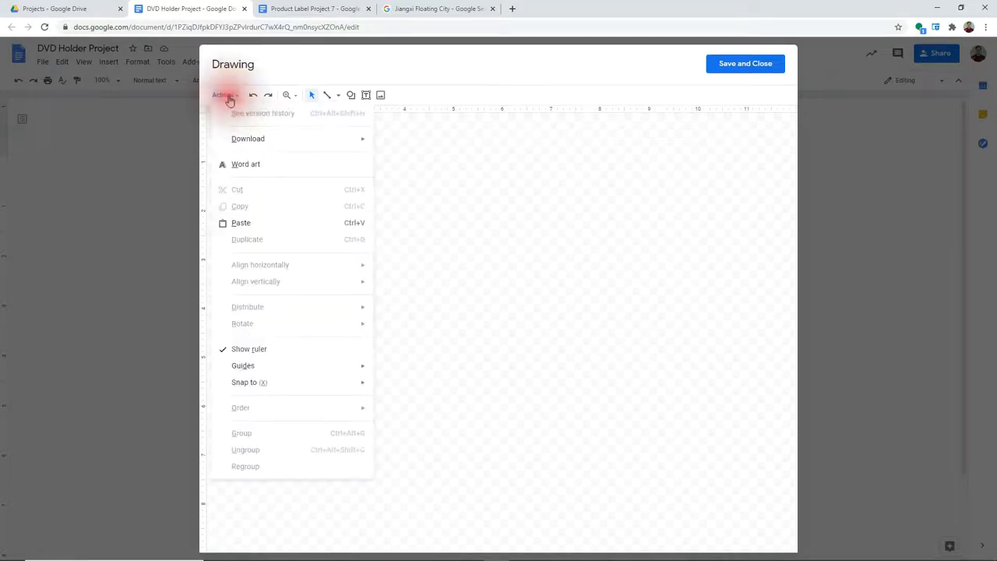
click(243, 165)
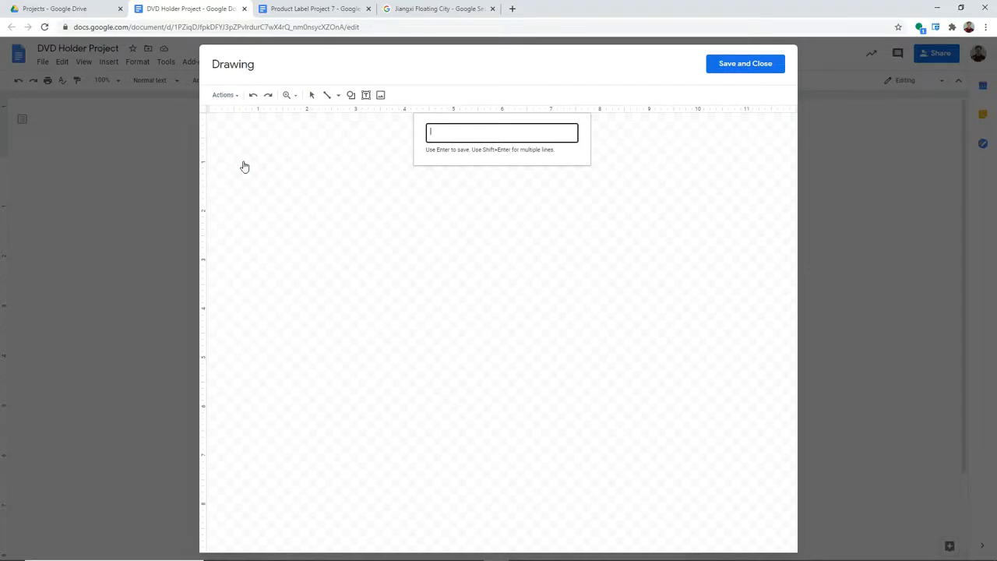
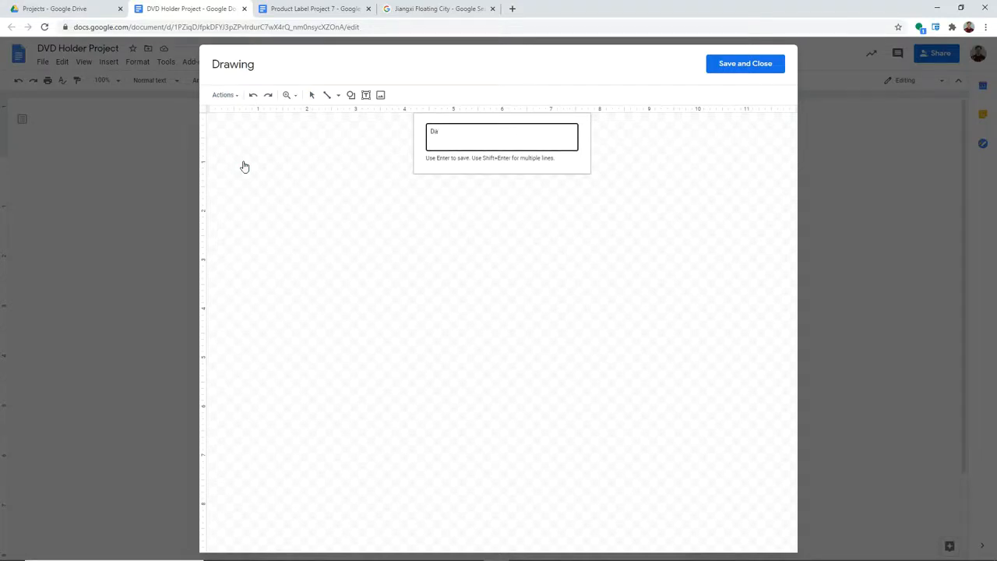
key(Return)
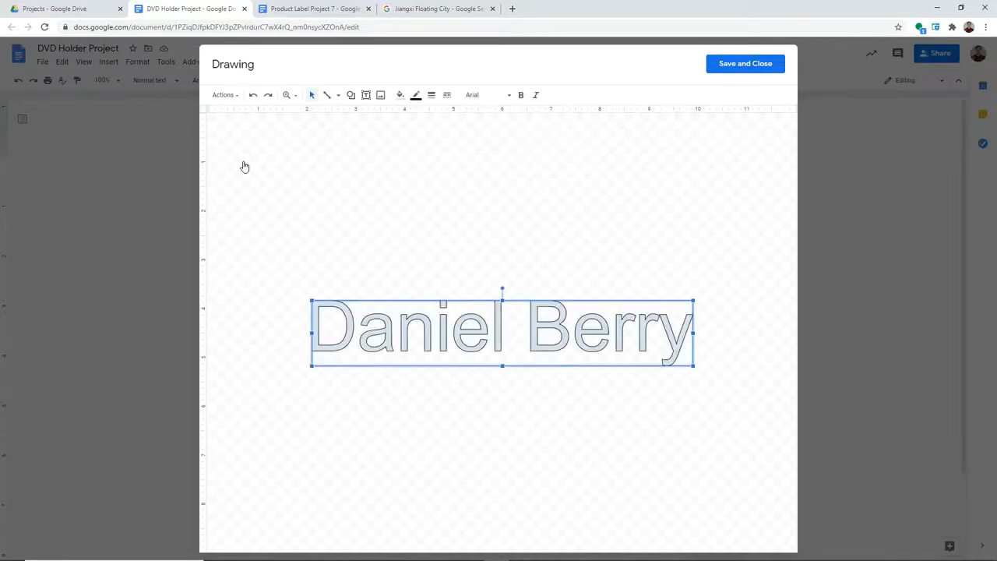
Step: Drag the name word art to the top of the canvas and rotate it 180 degrees
drag(494, 334, 506, 165)
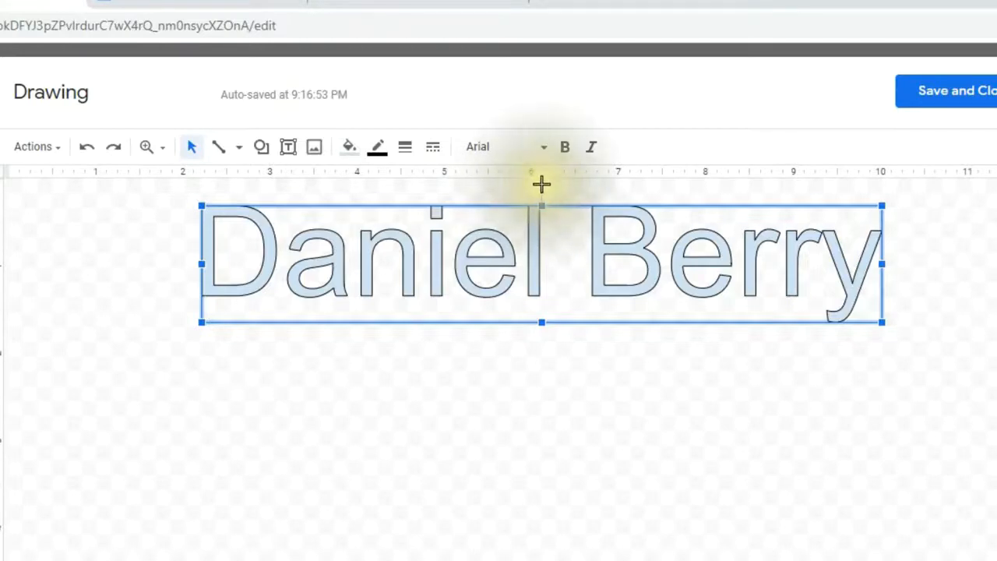
drag(541, 184, 540, 333)
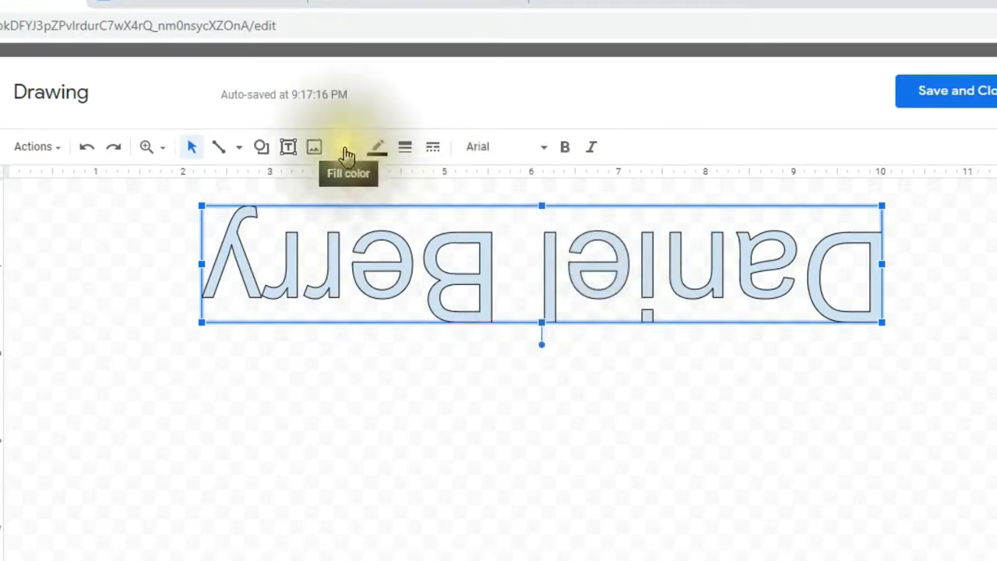
Step: Fill the upside-down name word art with dark blue 3 and save the drawing into the document
click(415, 406)
click(436, 273)
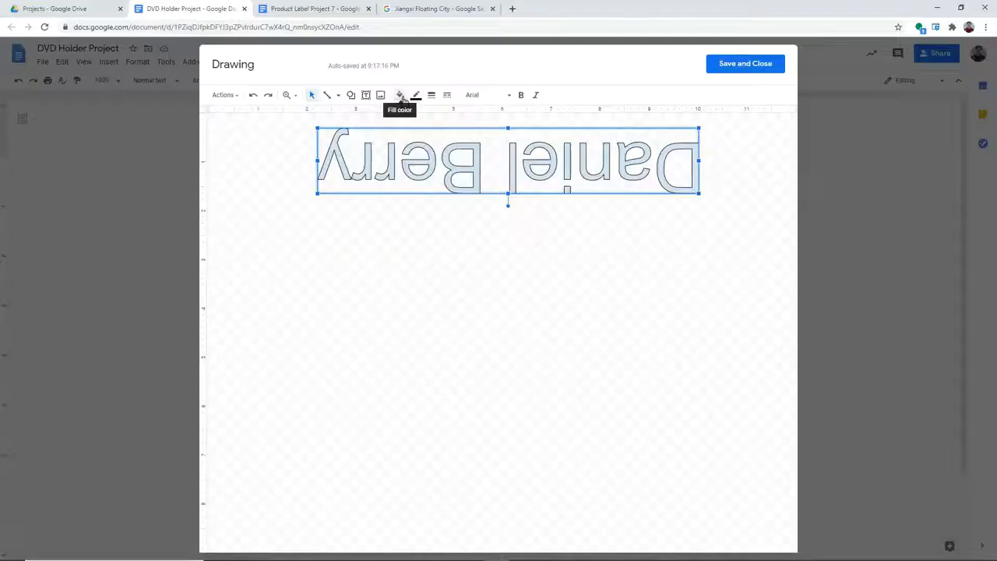
click(401, 96)
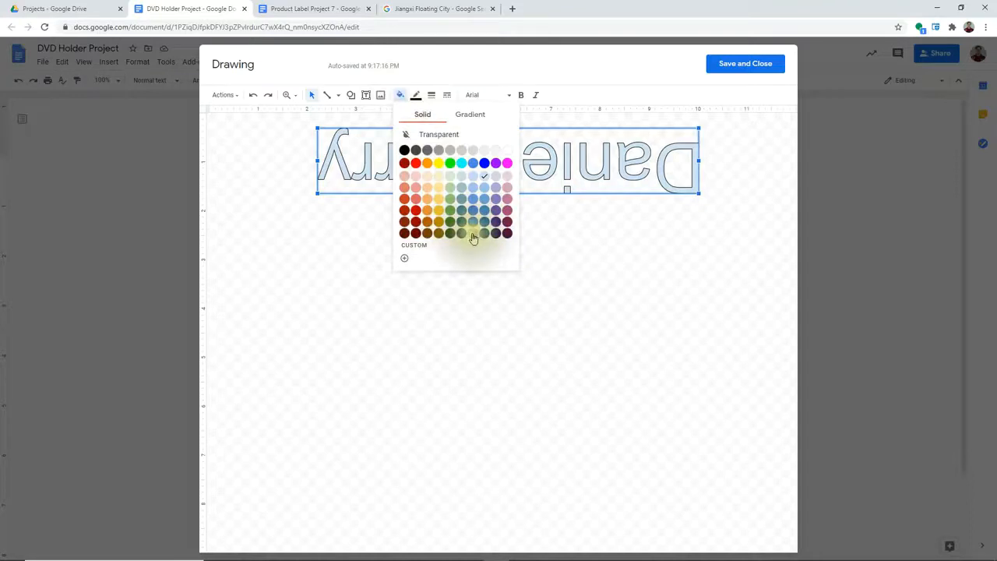
click(482, 237)
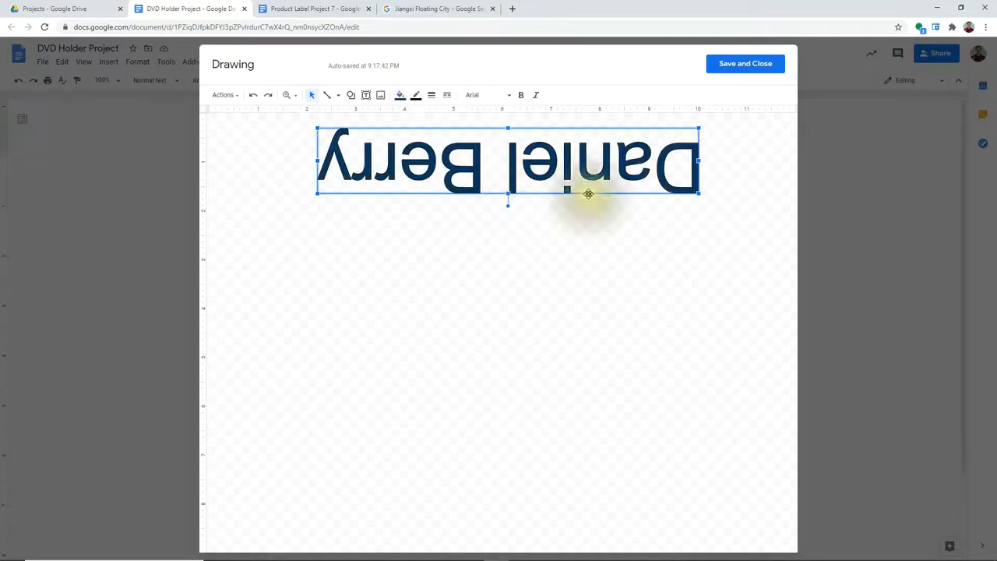
click(723, 69)
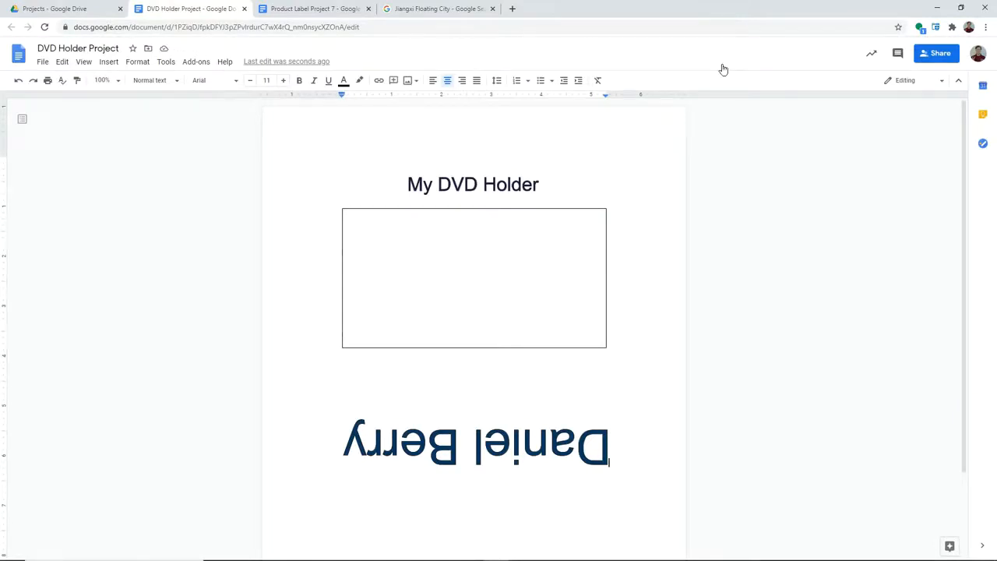
Step: Shrink the name drawing below the box to a small size using its corner handle
click(604, 463)
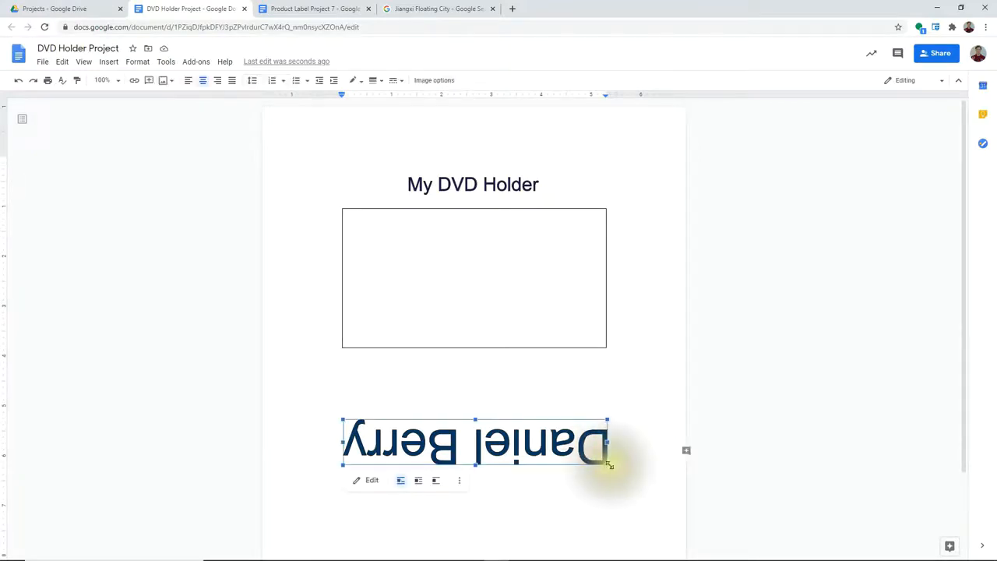
drag(606, 465, 456, 434)
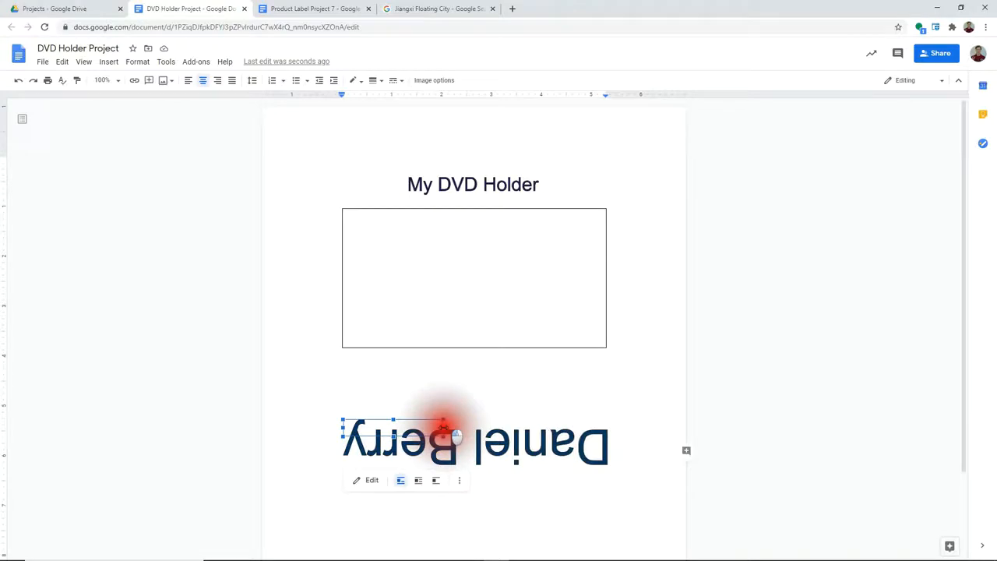
drag(455, 434, 444, 425)
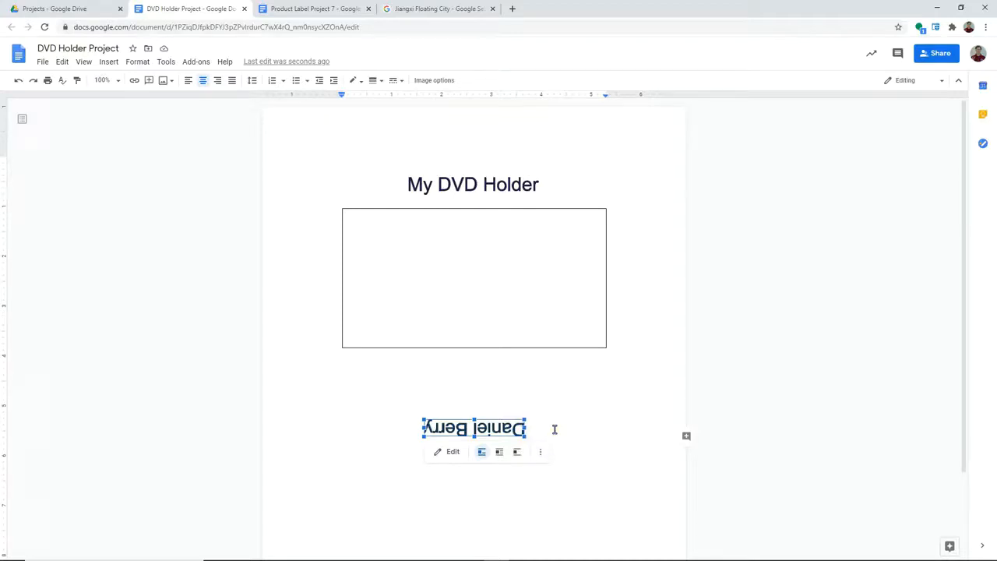
click(553, 429)
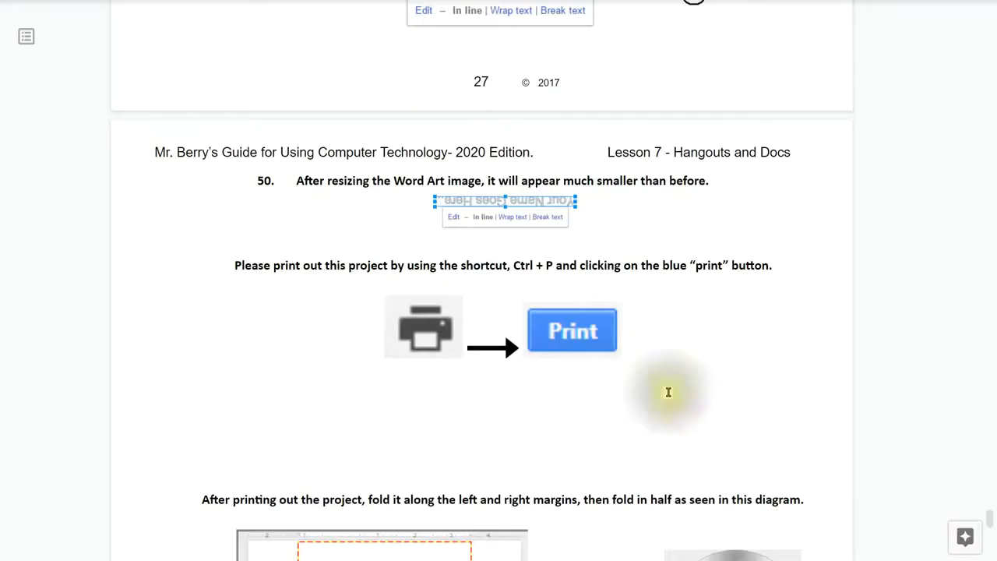
Step: Scroll the guide past the fold diagram to the Lesson 7 summary of covered topics
scroll(595, 333, down, 5)
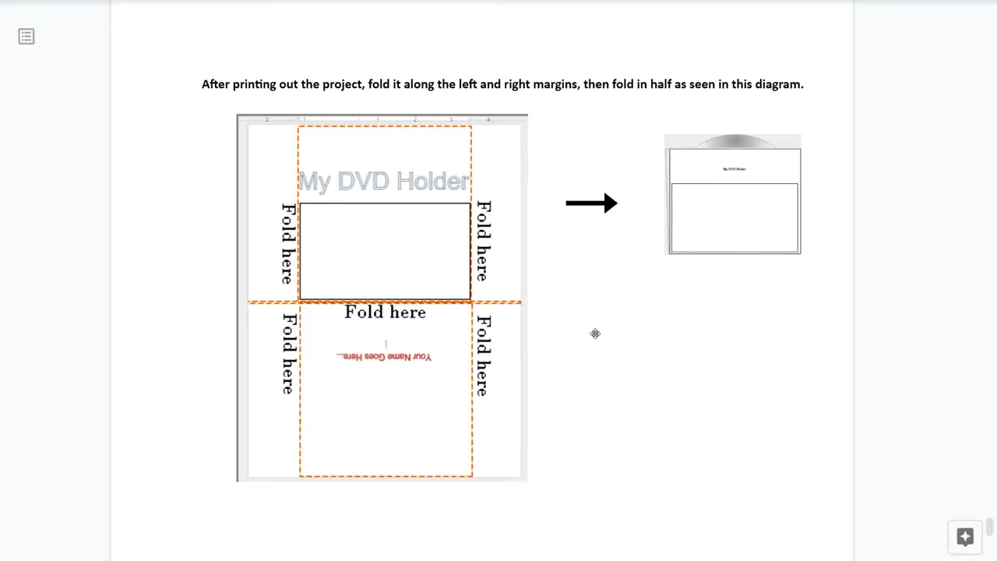
click(601, 345)
scroll(600, 345, down, 2)
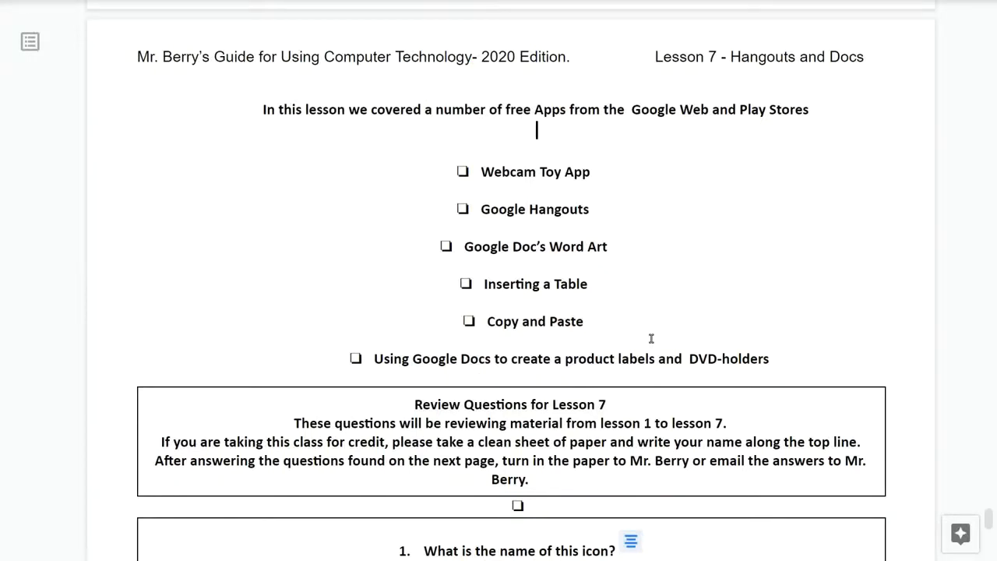
Step: Scroll down the guide until all ten Lesson 7 review questions are visible
click(664, 316)
click(664, 317)
scroll(778, 365, down, 5)
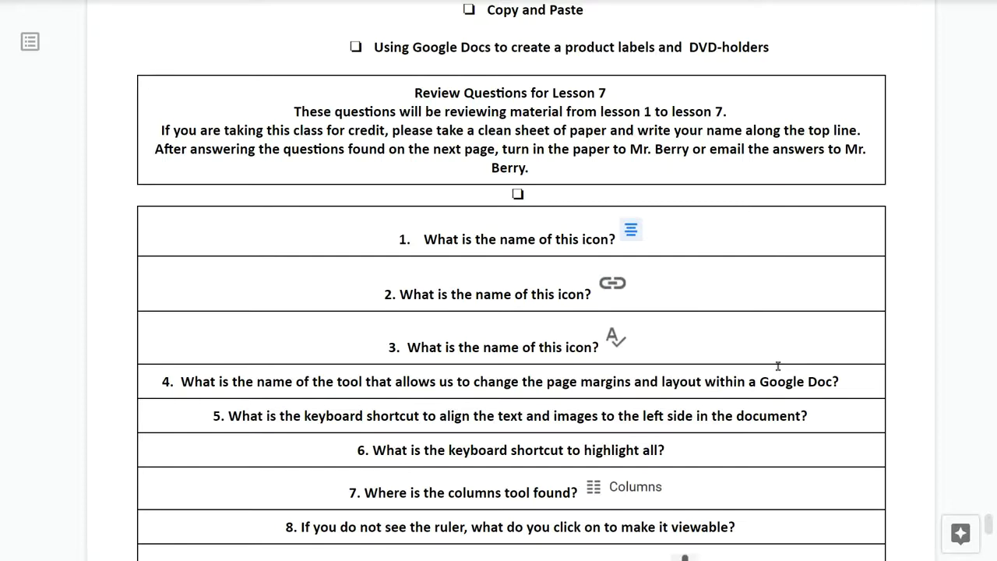
scroll(764, 363, down, 1)
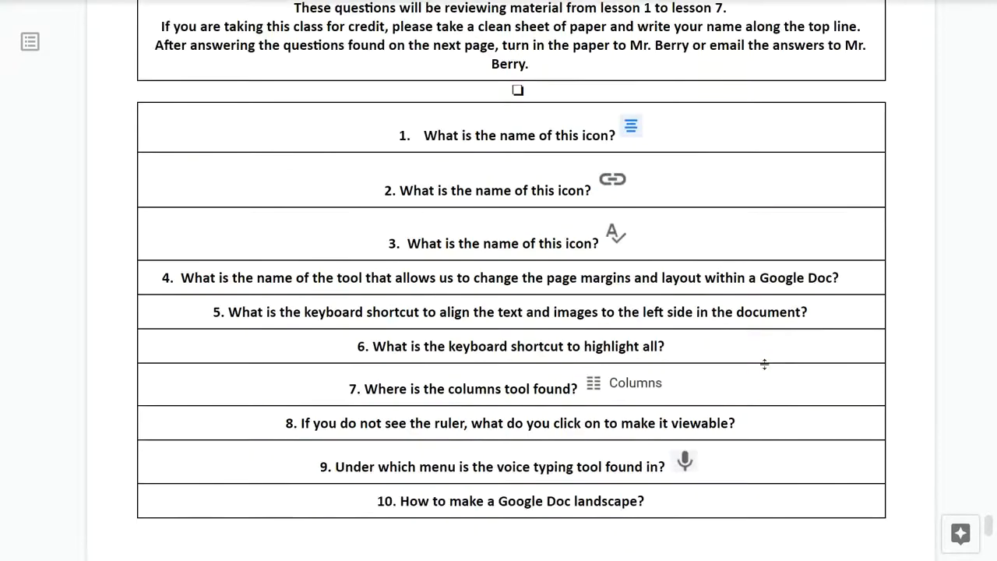